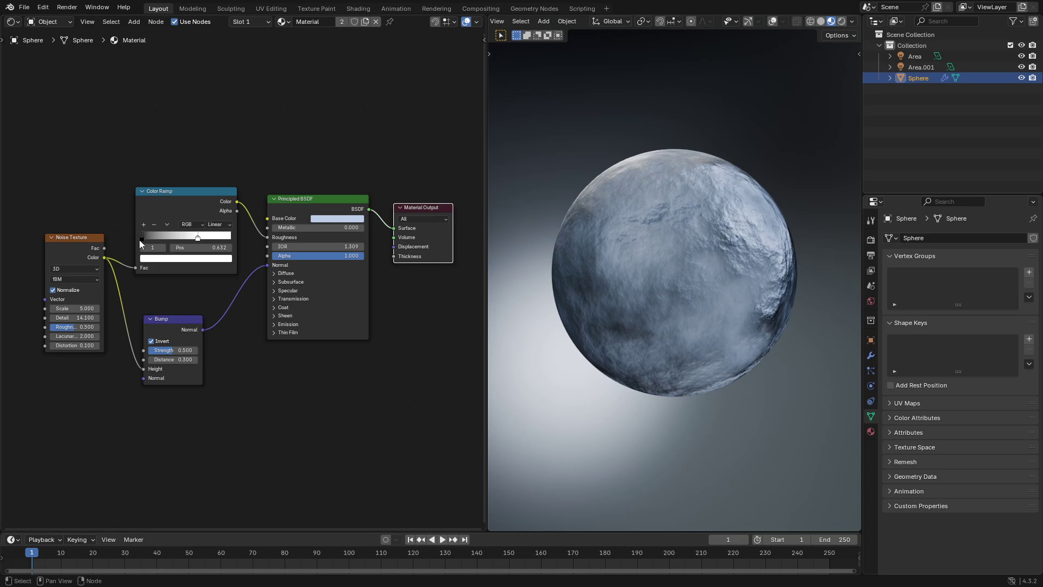
# Expand the Transmission settings of the Principled BSDF node.
pyautogui.moveTo(298, 412); pyautogui.dragTo(58, 124)
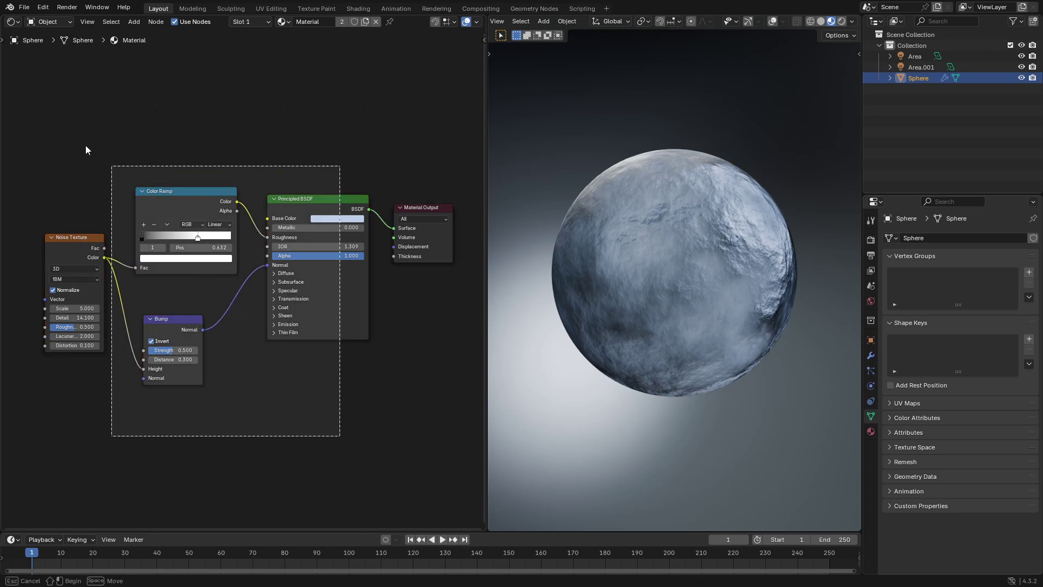
pyautogui.moveTo(761, 250); pyautogui.dragTo(800, 302, button='middle')
pyautogui.scroll(3, 328, 340)
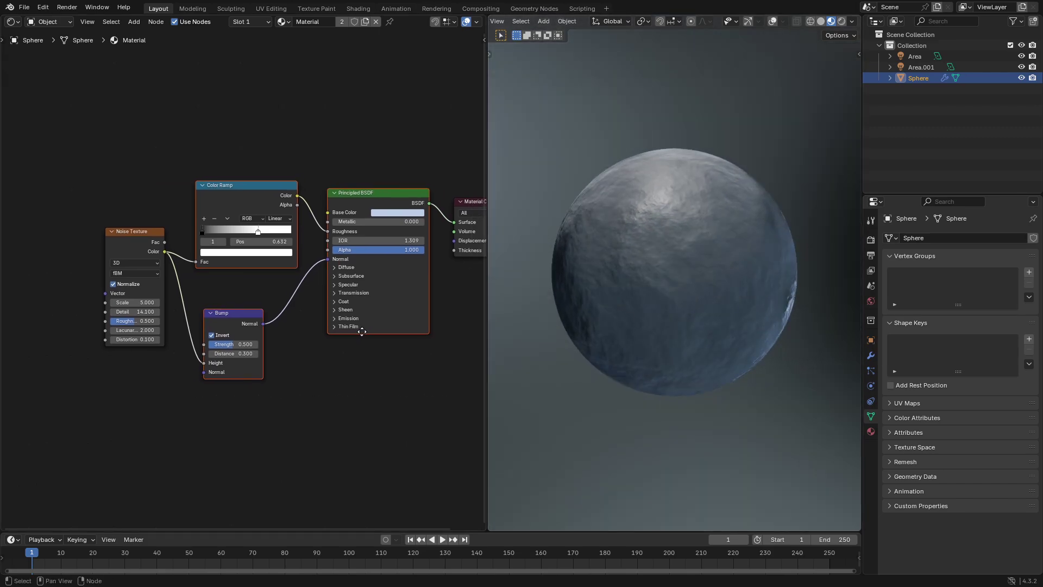
pyautogui.moveTo(370, 178); pyautogui.dragTo(352, 185, button='middle')
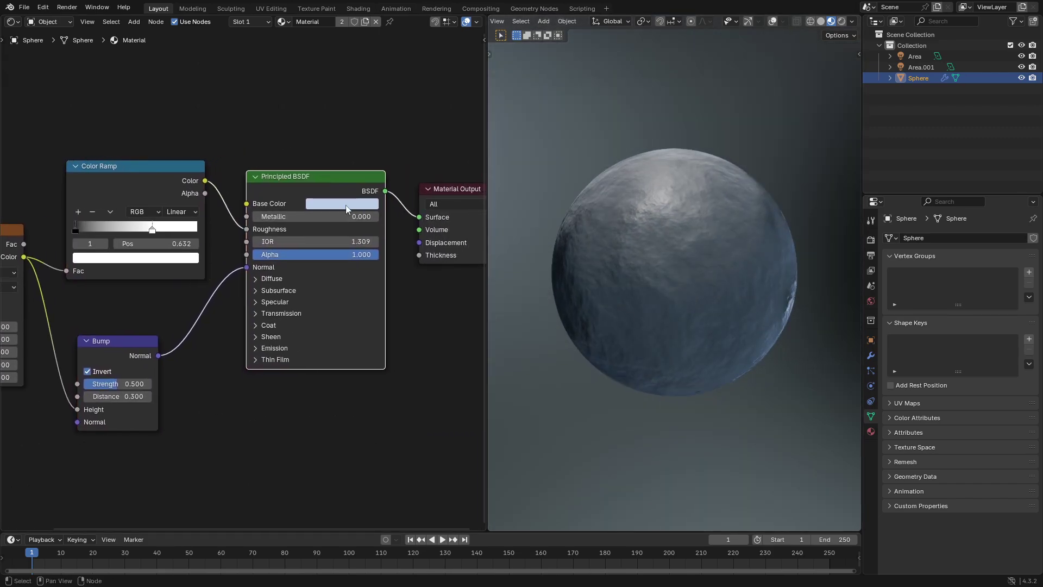
pyautogui.click(253, 316)
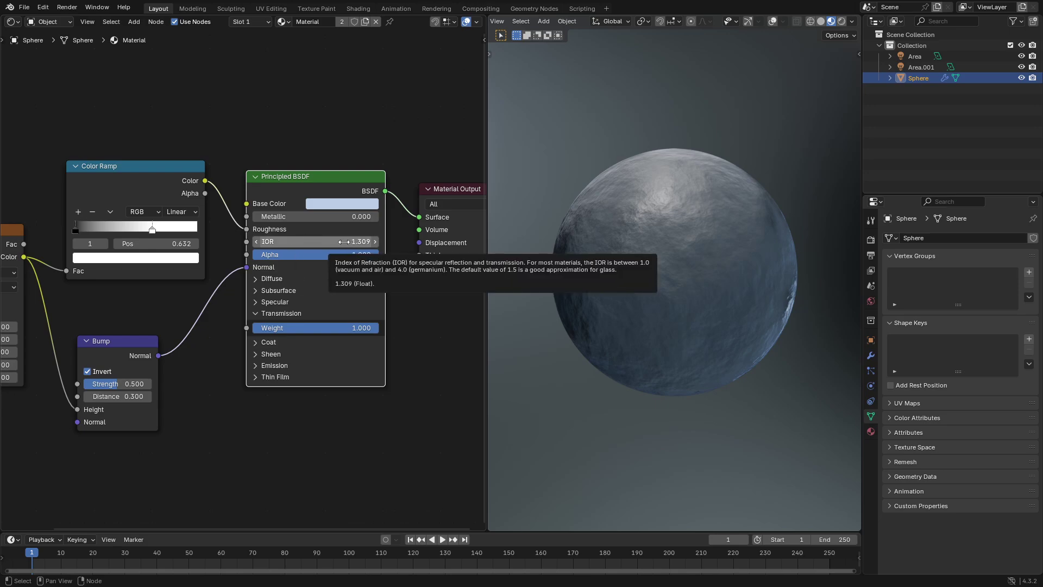
# Try a #BBC8E7 base color on the Principled BSDF, followed by a fully desaturated grey.
pyautogui.click(368, 207)
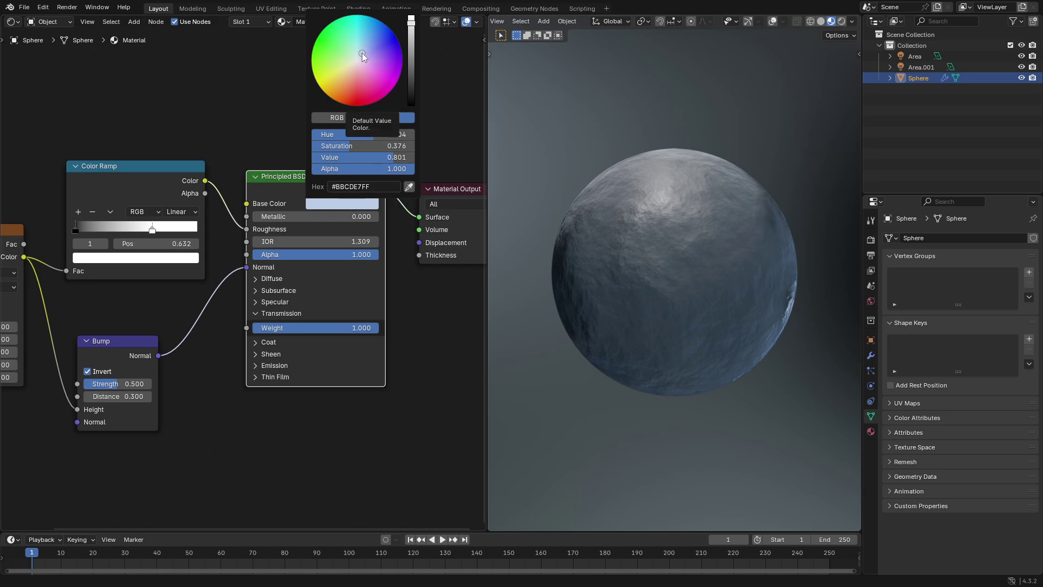
pyautogui.moveTo(368, 60)
pyautogui.mouseDown()
pyautogui.moveTo(347, 78)
pyautogui.moveTo(349, 49)
pyautogui.moveTo(364, 55)
pyautogui.mouseUp()
pyautogui.moveTo(700, 188); pyautogui.dragTo(661, 216, button='middle')
pyautogui.click(367, 202)
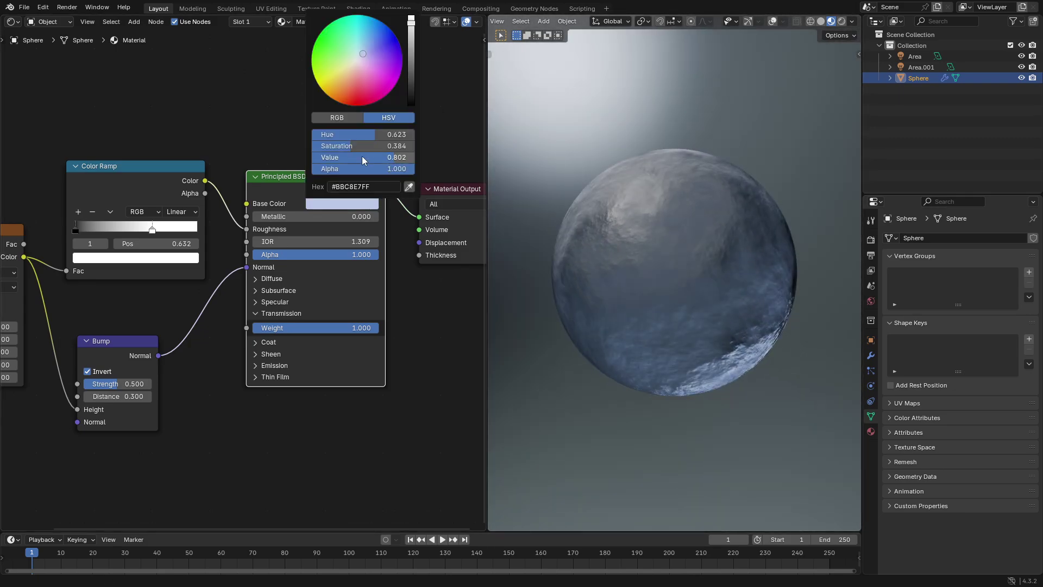
pyautogui.moveTo(351, 146); pyautogui.dragTo(315, 145)
pyautogui.moveTo(661, 244); pyautogui.dragTo(620, 232, button='middle')
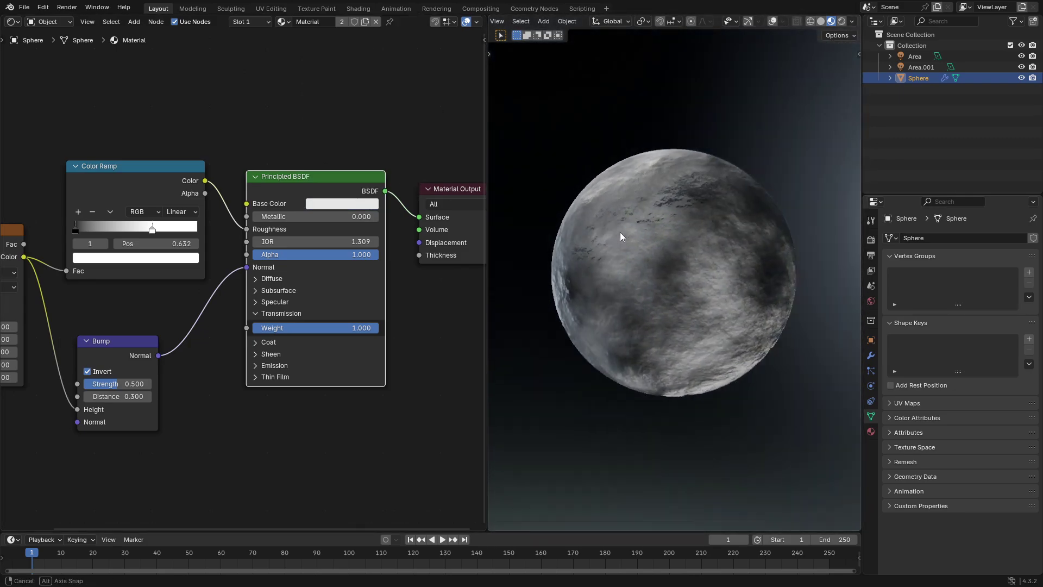
# Set the Principled BSDF's base color to light blue #C0D7E7, with hue 0.574 and saturation 0.343.
pyautogui.click(332, 204)
pyautogui.moveTo(338, 145); pyautogui.dragTo(359, 146)
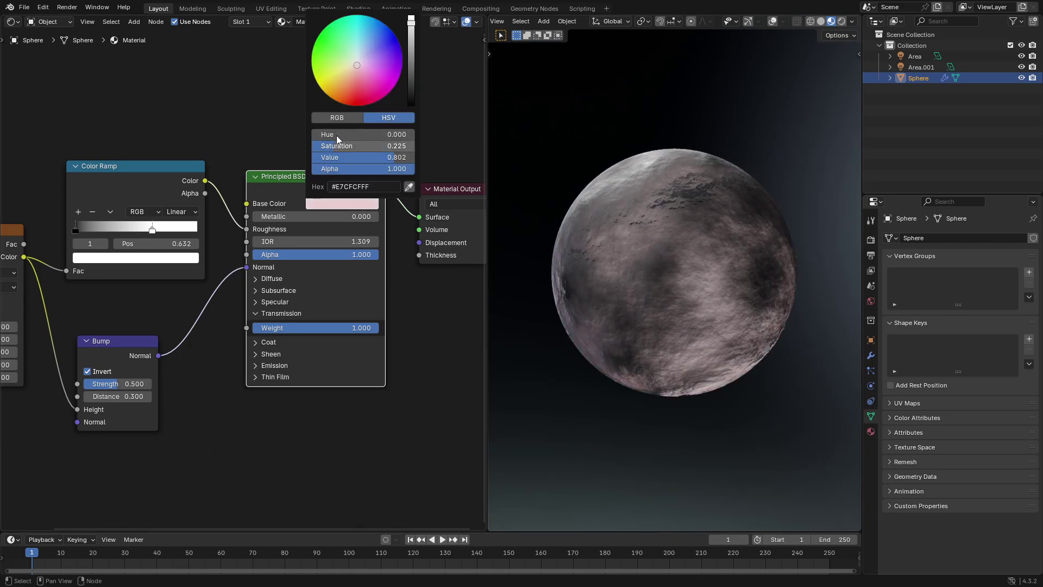
pyautogui.moveTo(365, 54); pyautogui.dragTo(360, 53)
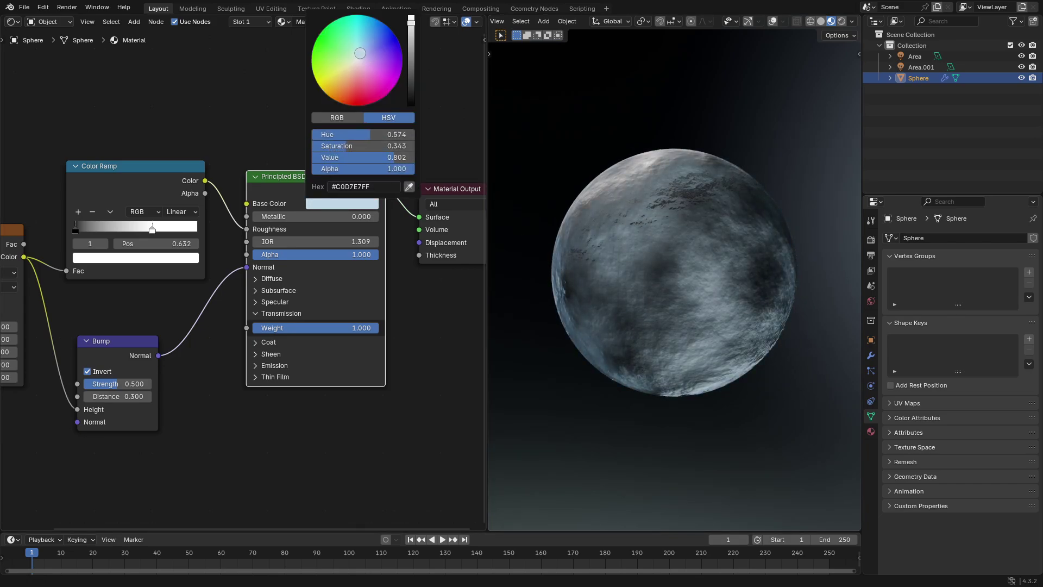
pyautogui.moveTo(595, 213); pyautogui.dragTo(646, 228, button='middle')
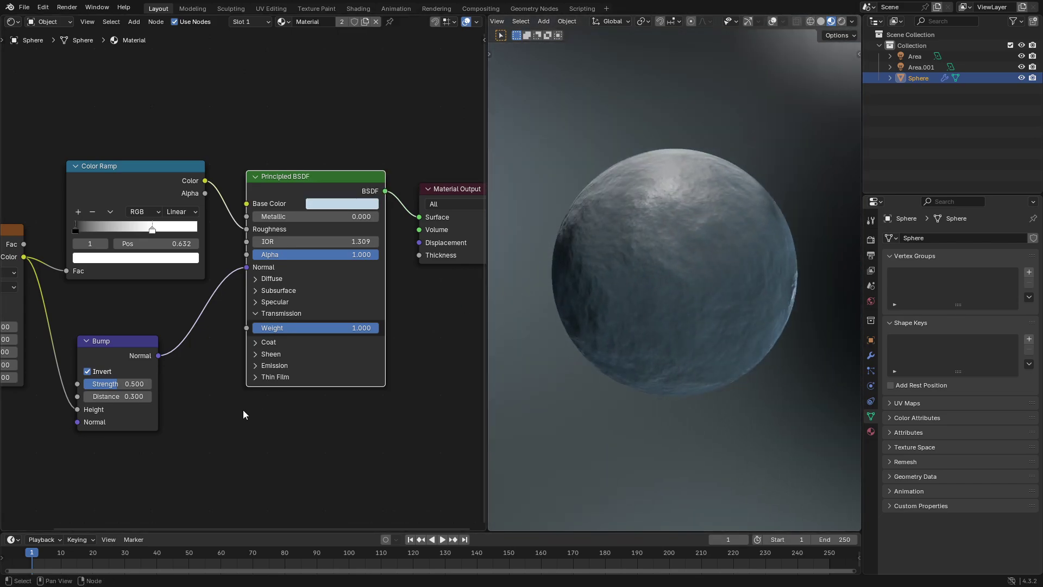
# Add a second Color Ramp node above the existing one and delete it again.
pyautogui.moveTo(71, 225); pyautogui.dragTo(176, 220, button='middle')
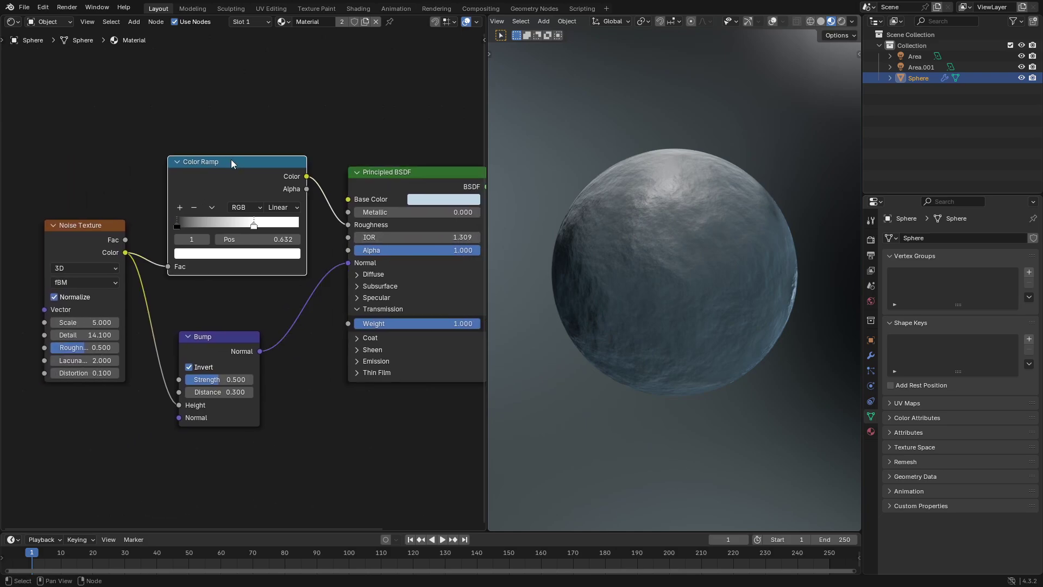
pyautogui.moveTo(259, 178); pyautogui.dragTo(250, 180, button='middle')
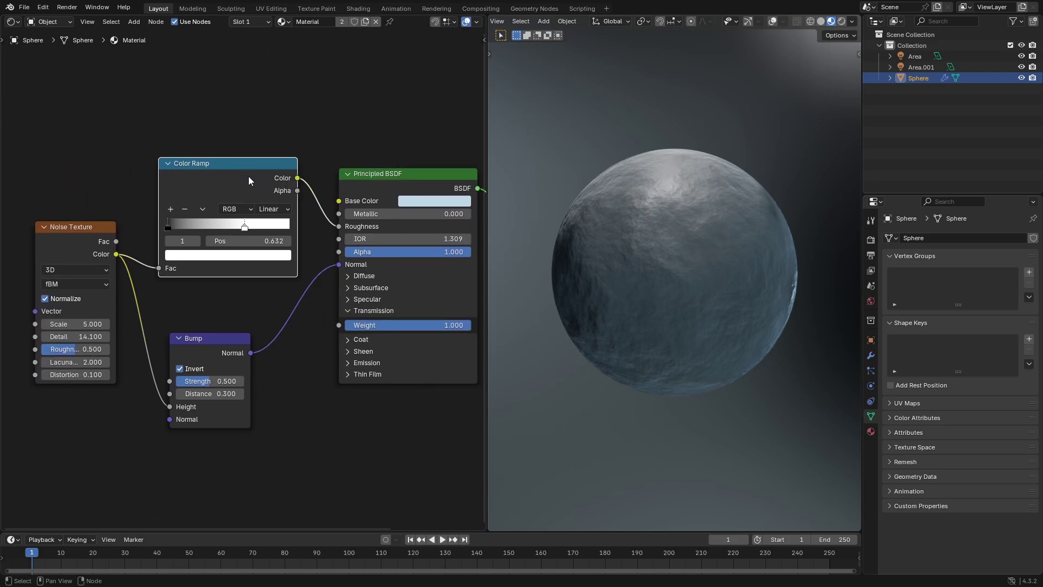
pyautogui.hotkey('shift', 'a')
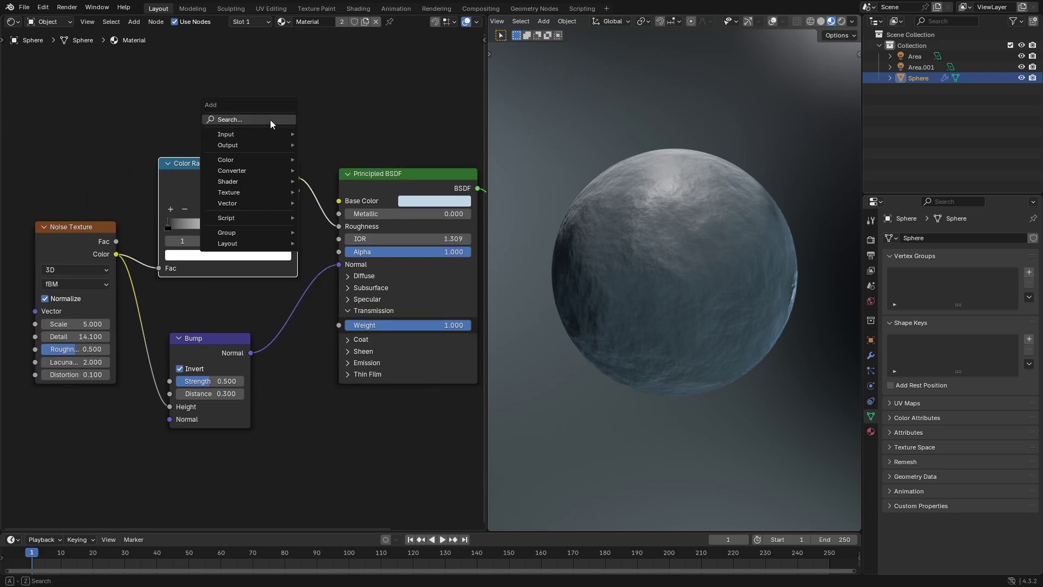
pyautogui.write('color')
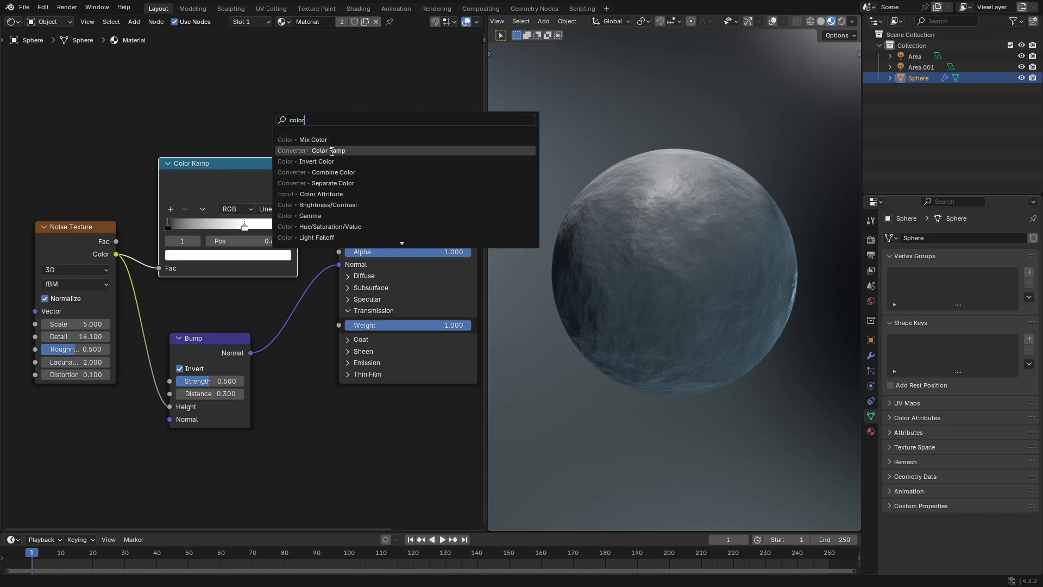
pyautogui.click(328, 150)
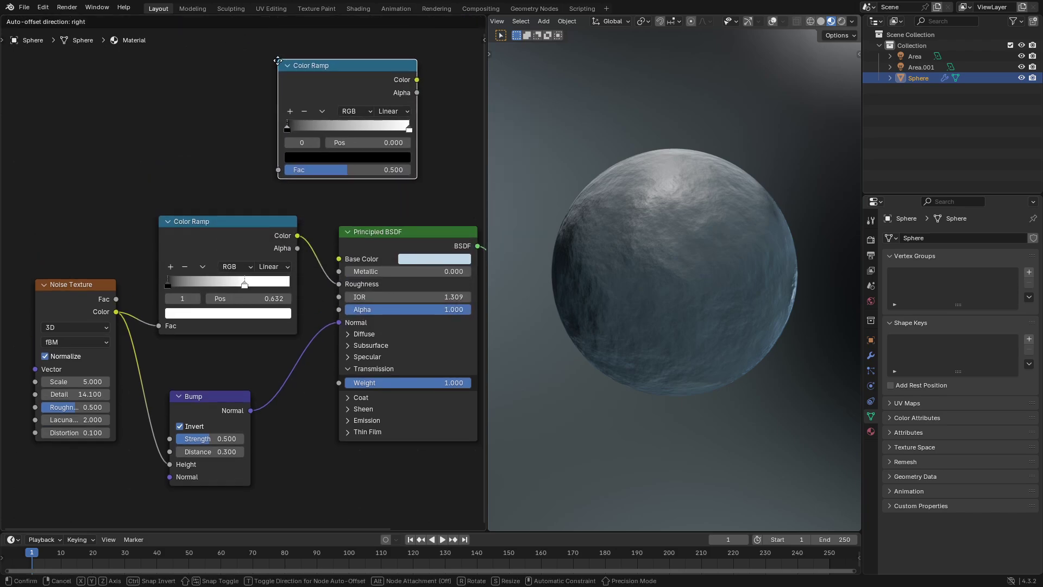
pyautogui.click(277, 61)
pyautogui.press('x')
# Connect the Color Ramp's Color output to the Roughness input of the Principled BSDF.
pyautogui.moveTo(249, 193); pyautogui.dragTo(248, 182, button='middle')
pyautogui.click(263, 219)
pyautogui.moveTo(296, 227); pyautogui.dragTo(341, 275)
pyautogui.moveTo(375, 226); pyautogui.dragTo(364, 223, button='middle')
pyautogui.click(364, 223)
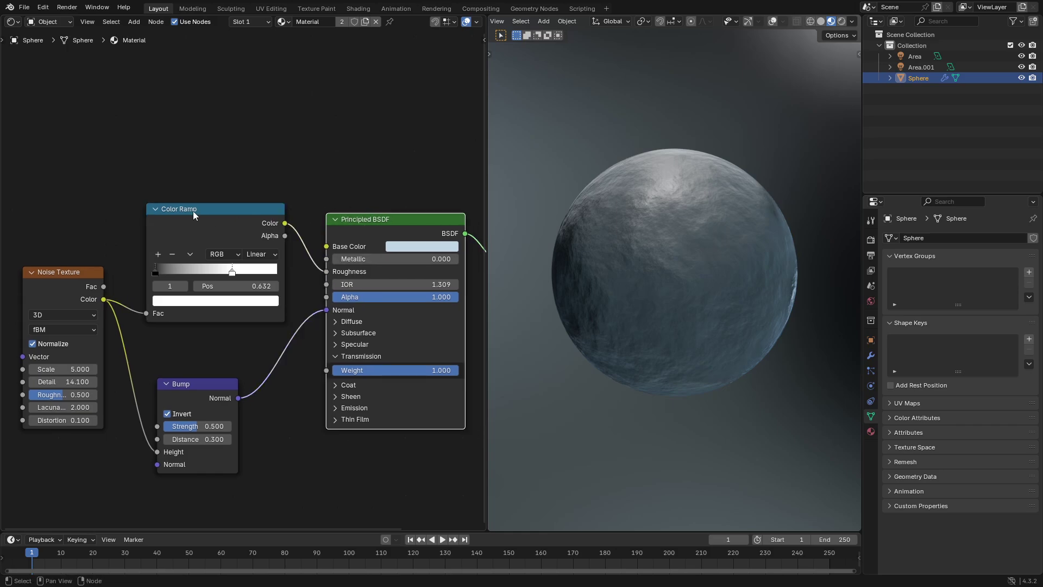
# Set the position of the Color Ramp's white stop to 0.750, checking the sphere from several angles.
pyautogui.moveTo(194, 215); pyautogui.dragTo(219, 184, button='middle')
pyautogui.moveTo(263, 249)
pyautogui.mouseDown()
pyautogui.moveTo(250, 245)
pyautogui.moveTo(296, 244)
pyautogui.moveTo(259, 245)
pyautogui.mouseUp()
pyautogui.moveTo(593, 267); pyautogui.dragTo(620, 266, button='middle')
pyautogui.moveTo(259, 243); pyautogui.dragTo(310, 244)
pyautogui.moveTo(670, 268); pyautogui.dragTo(531, 263, button='middle')
pyautogui.moveTo(303, 242); pyautogui.dragTo(272, 243)
pyautogui.moveTo(701, 281)
pyautogui.mouseDown(button='middle')
pyautogui.moveTo(637, 253)
pyautogui.moveTo(577, 282)
pyautogui.moveTo(601, 273)
pyautogui.moveTo(726, 288)
pyautogui.moveTo(686, 286)
pyautogui.moveTo(770, 283)
pyautogui.moveTo(721, 236)
pyautogui.moveTo(776, 249)
pyautogui.moveTo(696, 233)
pyautogui.moveTo(692, 244)
pyautogui.moveTo(722, 252)
pyautogui.moveTo(633, 315)
pyautogui.moveTo(706, 296)
pyautogui.mouseUp(button='middle')
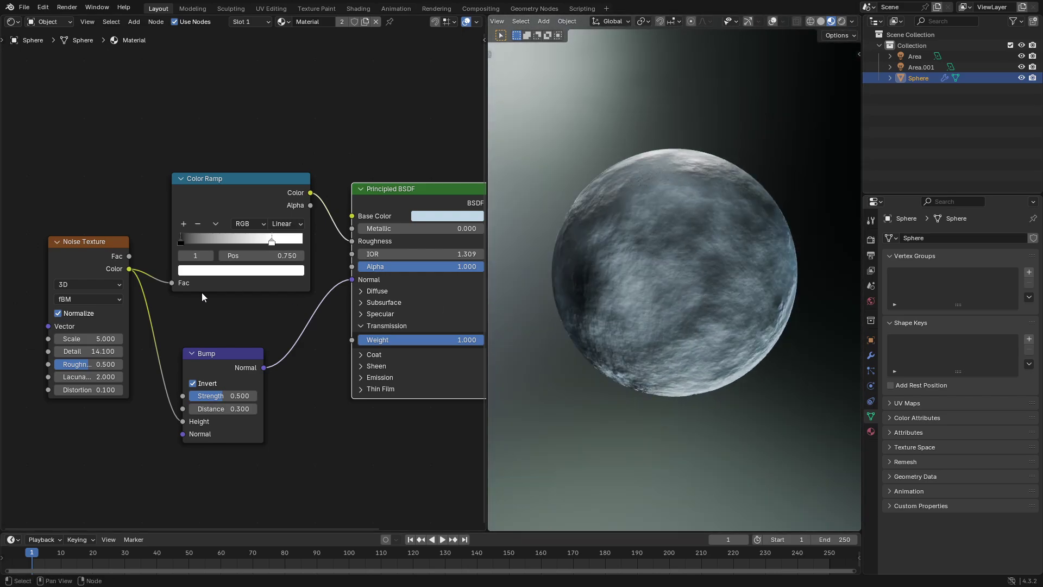
# Try to add a second Bump node beside the existing one.
pyautogui.moveTo(226, 373)
pyautogui.mouseDown()
pyautogui.moveTo(244, 357)
pyautogui.moveTo(232, 356)
pyautogui.mouseUp()
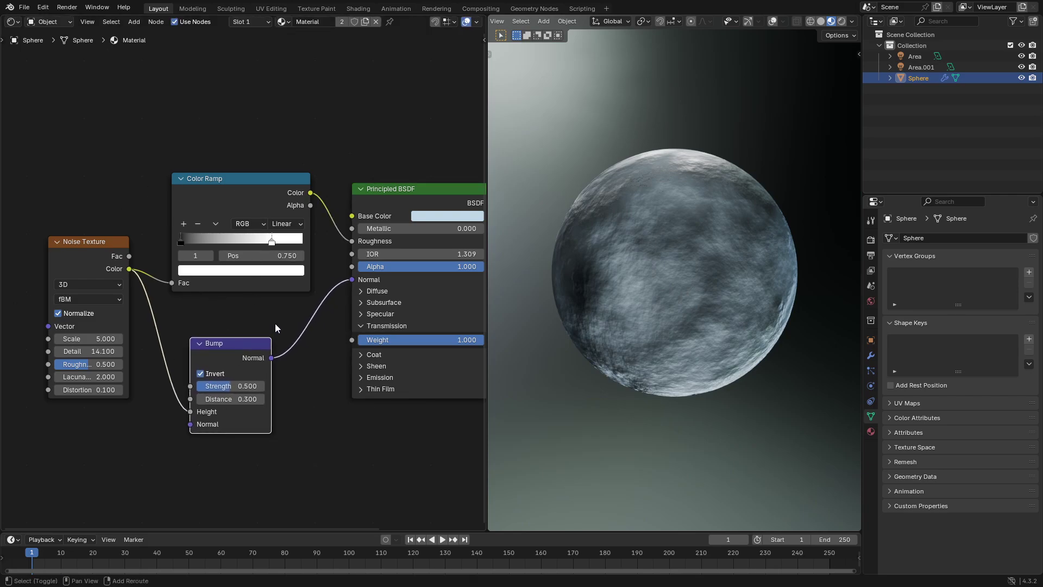
pyautogui.hotkey('shift', 'a')
pyautogui.write('bump')
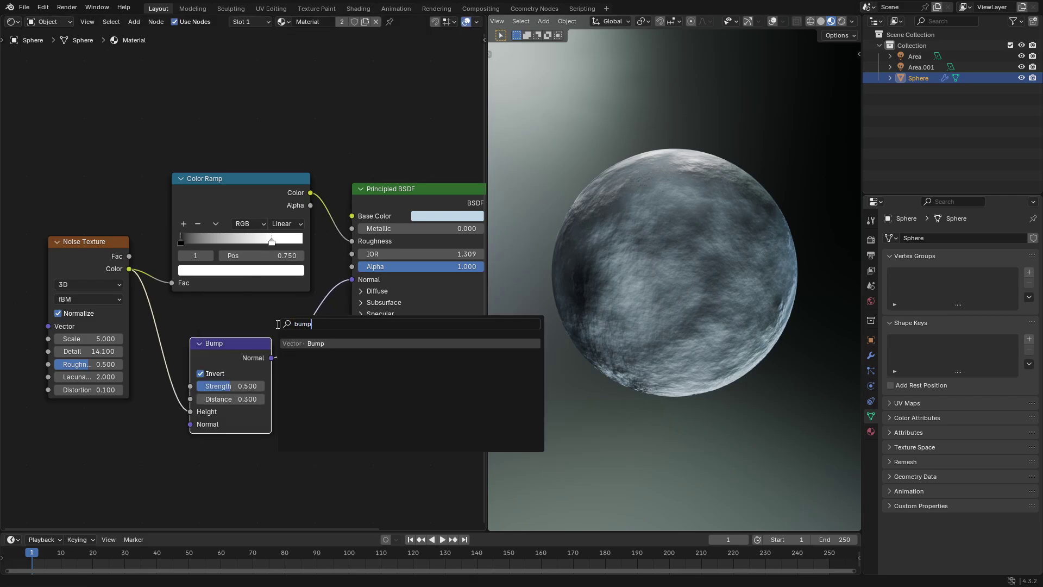
pyautogui.press('Return')
pyautogui.press('Escape')
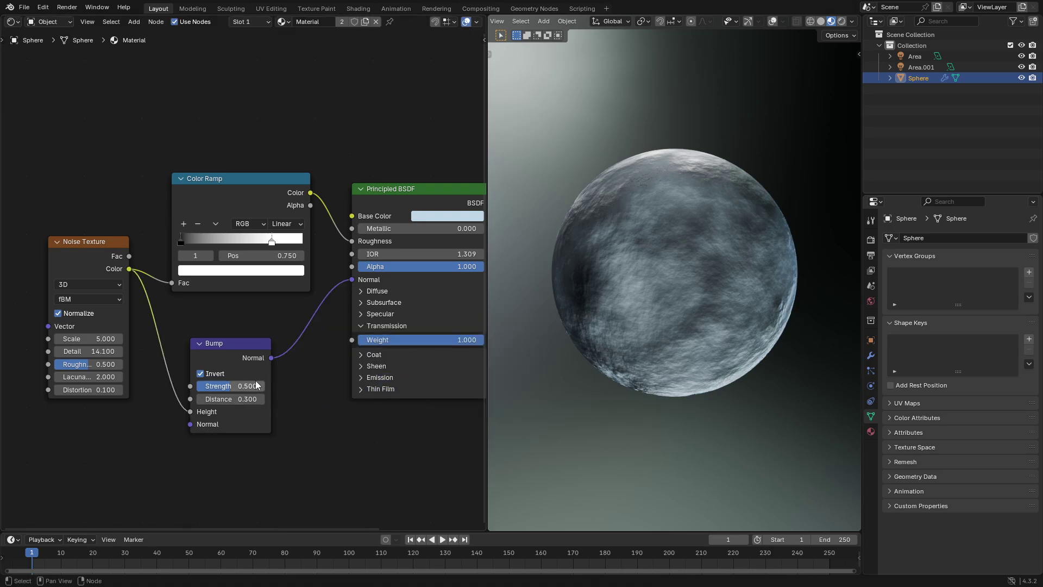
# Connect the Bump node's Normal output to the Principled BSDF's Normal input and reposition the Bump node slightly.
pyautogui.moveTo(253, 363); pyautogui.dragTo(353, 280)
pyautogui.click(405, 193)
pyautogui.moveTo(313, 337); pyautogui.dragTo(292, 338, button='middle')
pyautogui.moveTo(197, 346); pyautogui.dragTo(193, 348)
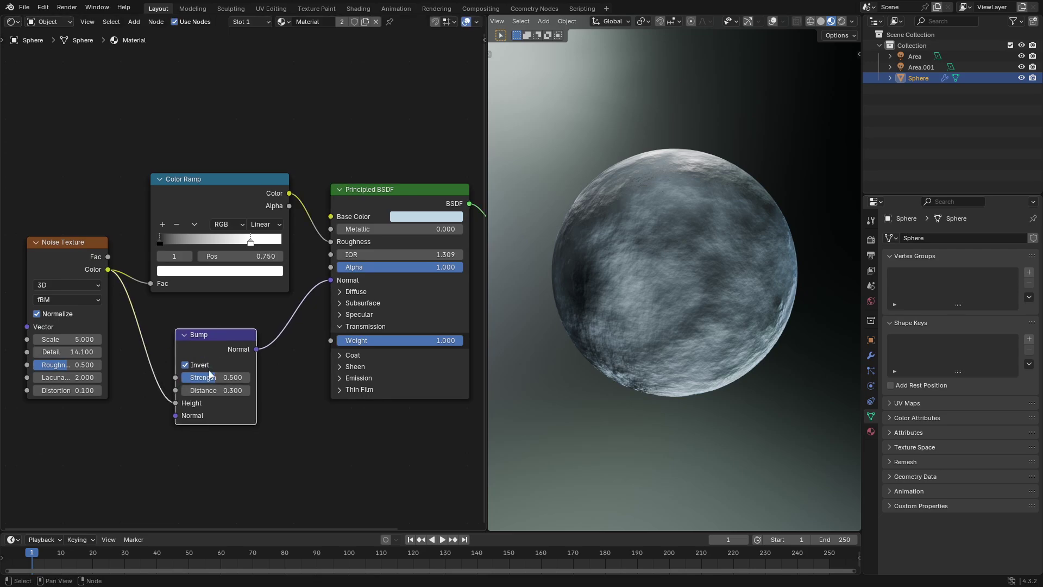
pyautogui.scroll(1, 209, 373)
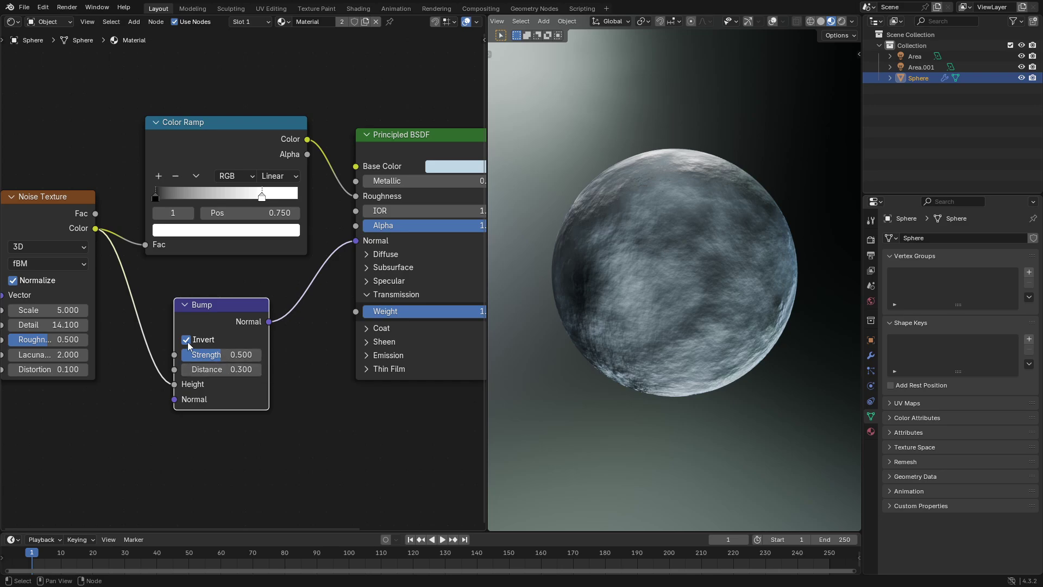
pyautogui.scroll(2, 698, 246)
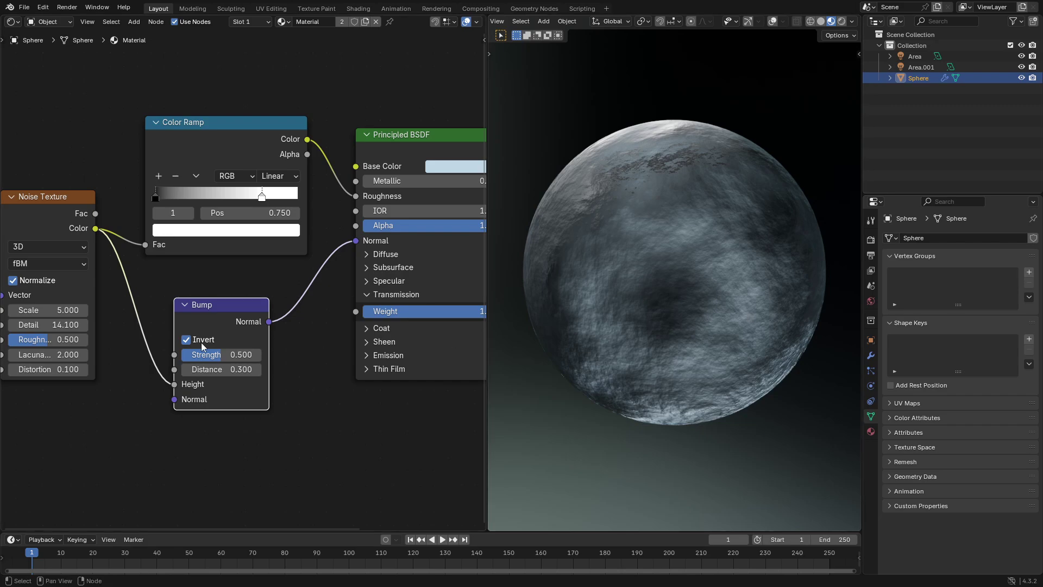
# Add a second Noise Texture node beside the existing one and delete it again.
pyautogui.moveTo(192, 299); pyautogui.dragTo(279, 308, button='middle')
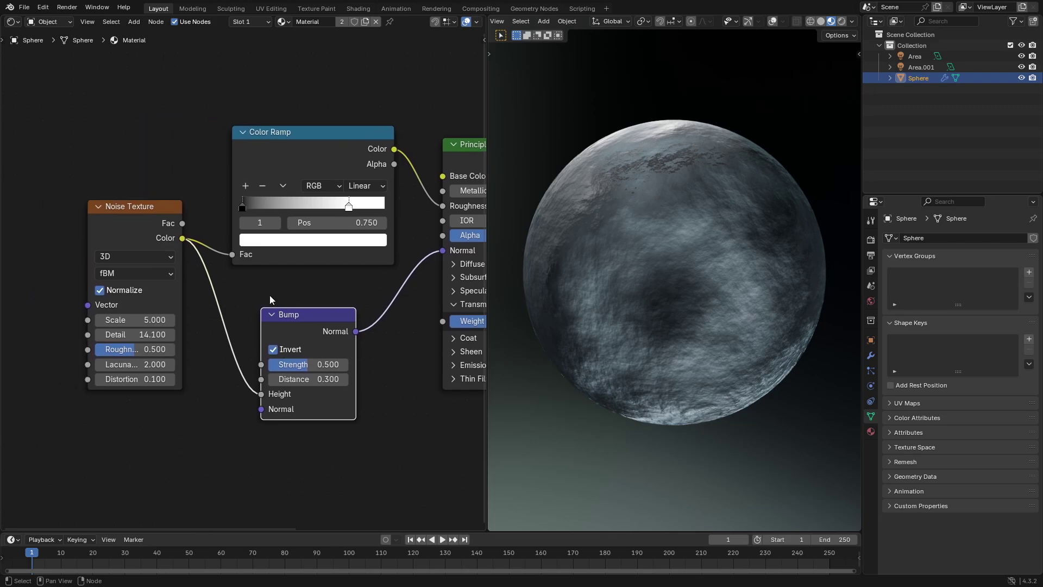
pyautogui.moveTo(184, 224); pyautogui.dragTo(219, 228, button='middle')
pyautogui.moveTo(154, 216); pyautogui.dragTo(151, 240)
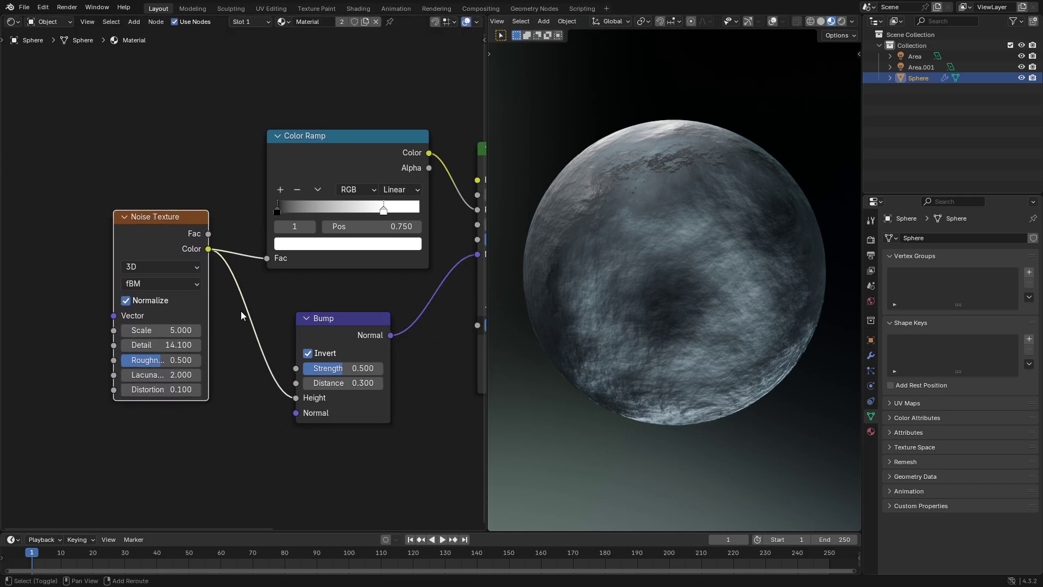
pyautogui.hotkey('shift', 'a')
pyautogui.write('noise')
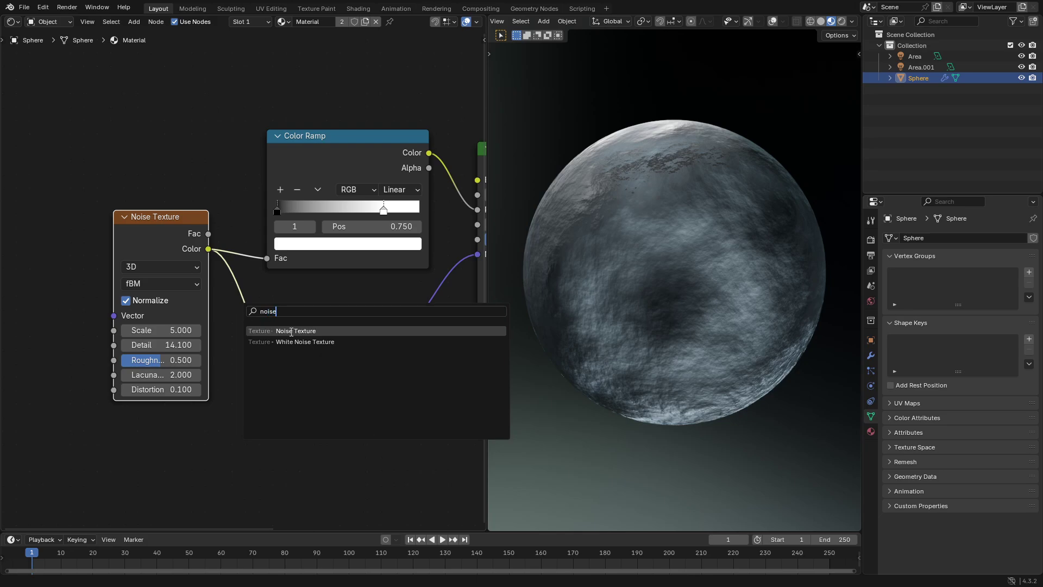
pyautogui.press('Return')
pyautogui.click(17, 224)
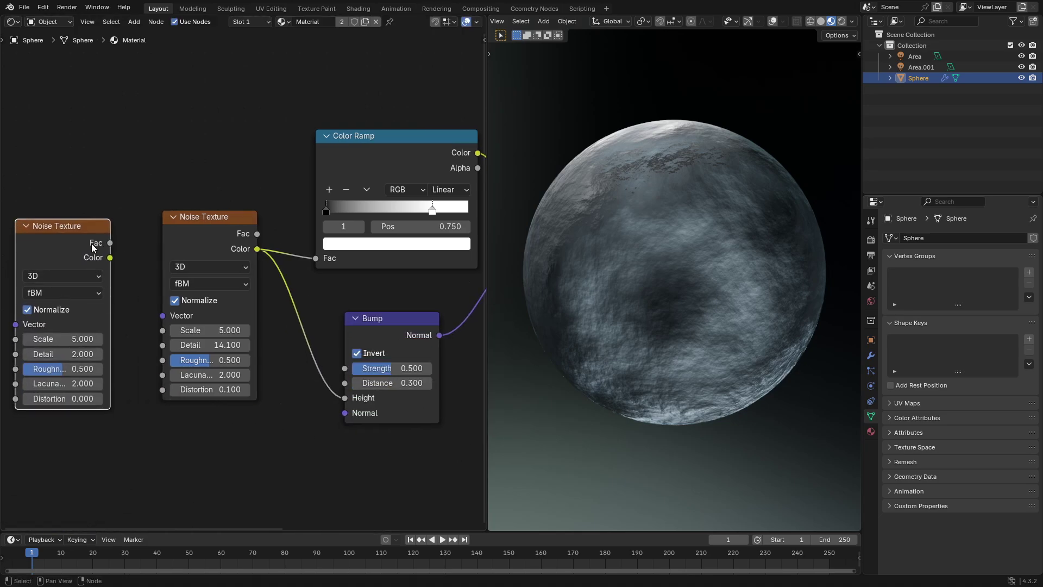
pyautogui.press('x')
# Reposition the Noise Texture node and connect its Color output to the Color Ramp's Fac and the Bump's Height.
pyautogui.moveTo(219, 232)
pyautogui.mouseDown()
pyautogui.moveTo(208, 217)
pyautogui.moveTo(199, 225)
pyautogui.mouseUp()
pyautogui.moveTo(254, 364); pyautogui.dragTo(233, 355, button='middle')
pyautogui.moveTo(187, 223); pyautogui.dragTo(185, 258)
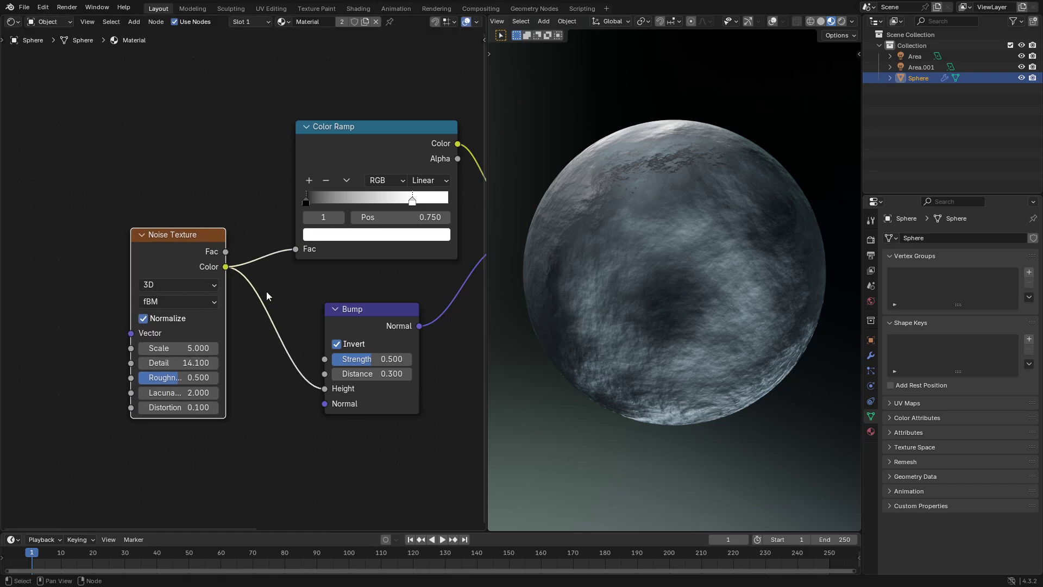
pyautogui.moveTo(225, 267); pyautogui.dragTo(291, 249)
pyautogui.moveTo(225, 267); pyautogui.dragTo(326, 389)
# Set the Noise Texture's detail to 14 and move the node slightly.
pyautogui.click(194, 363)
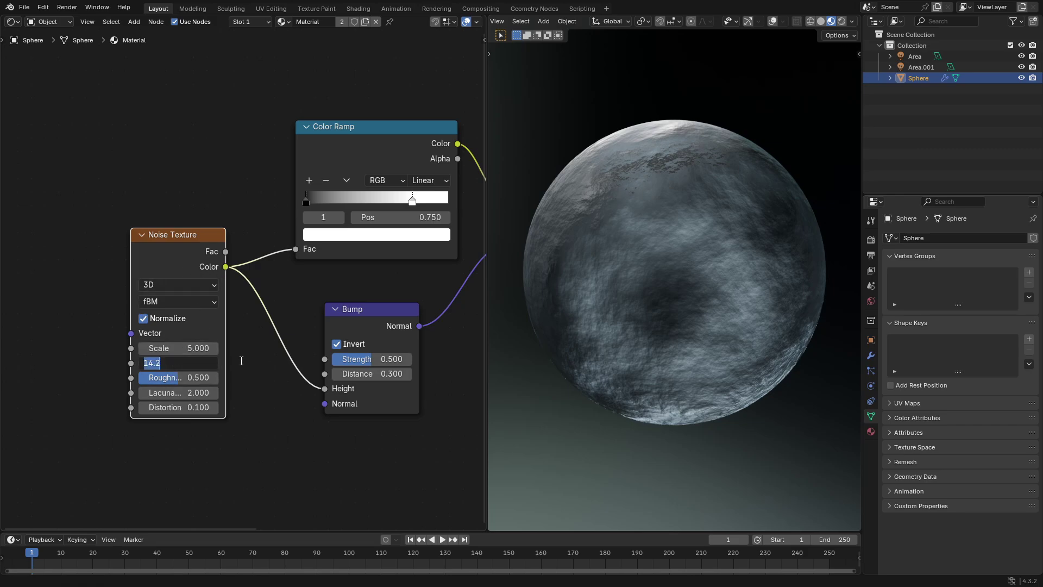
pyautogui.write('14')
pyautogui.press('Return')
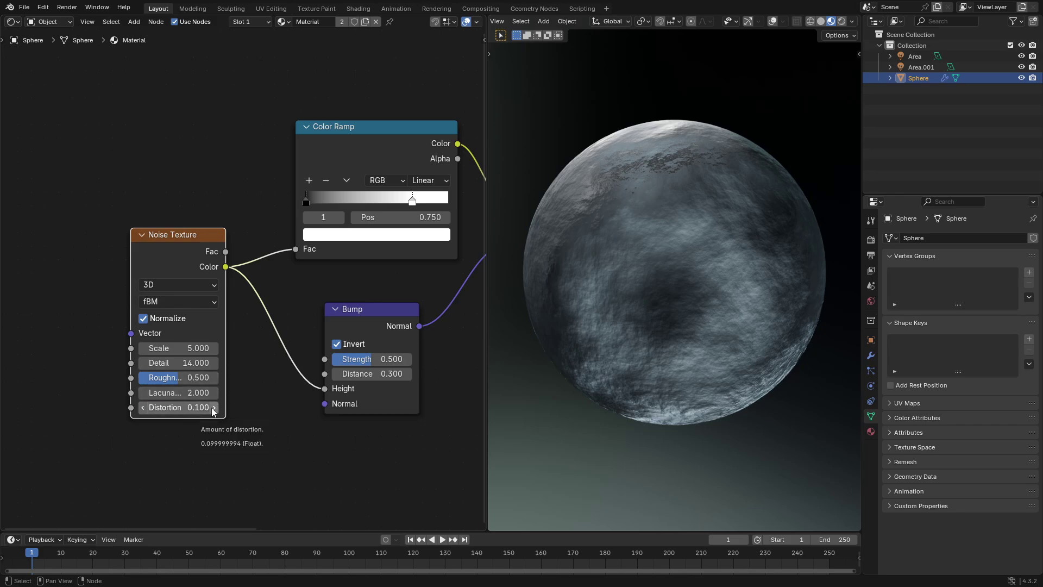
pyautogui.moveTo(184, 239)
pyautogui.mouseDown()
pyautogui.moveTo(193, 243)
pyautogui.moveTo(178, 233)
pyautogui.mouseUp()
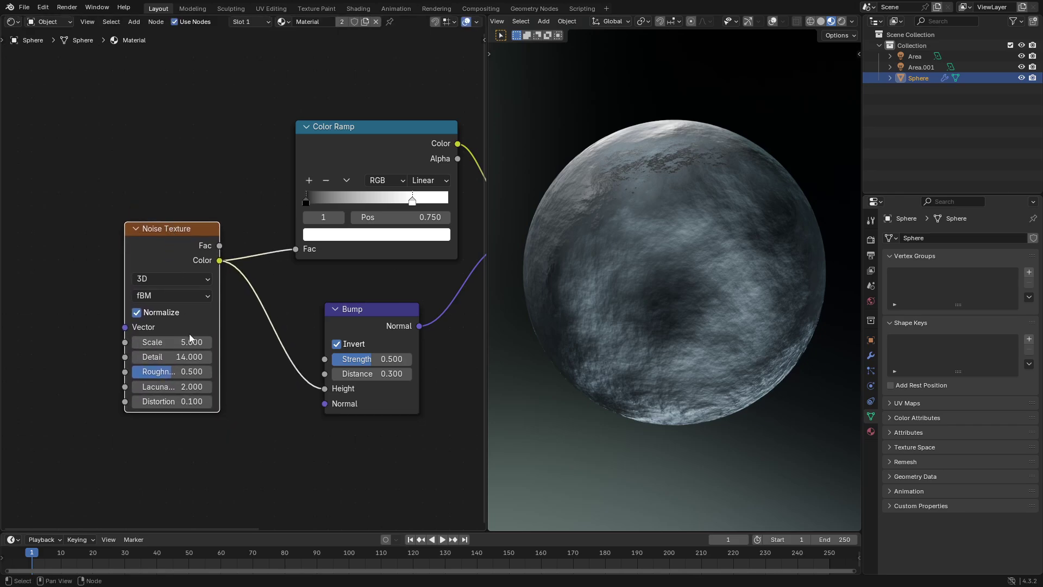
# Try a scale of 8.8 on the Noise Texture and set it to 1, inspecting the sphere's surface.
pyautogui.moveTo(191, 339); pyautogui.dragTo(254, 342)
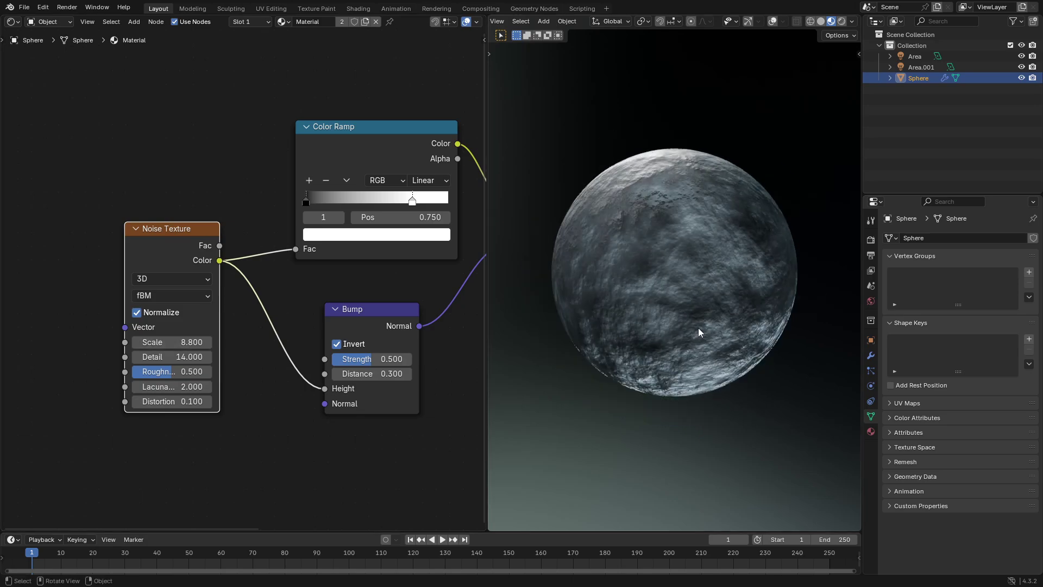
pyautogui.moveTo(699, 327); pyautogui.dragTo(636, 223, button='middle')
pyautogui.click(175, 341)
pyautogui.write('1')
pyautogui.press('Return')
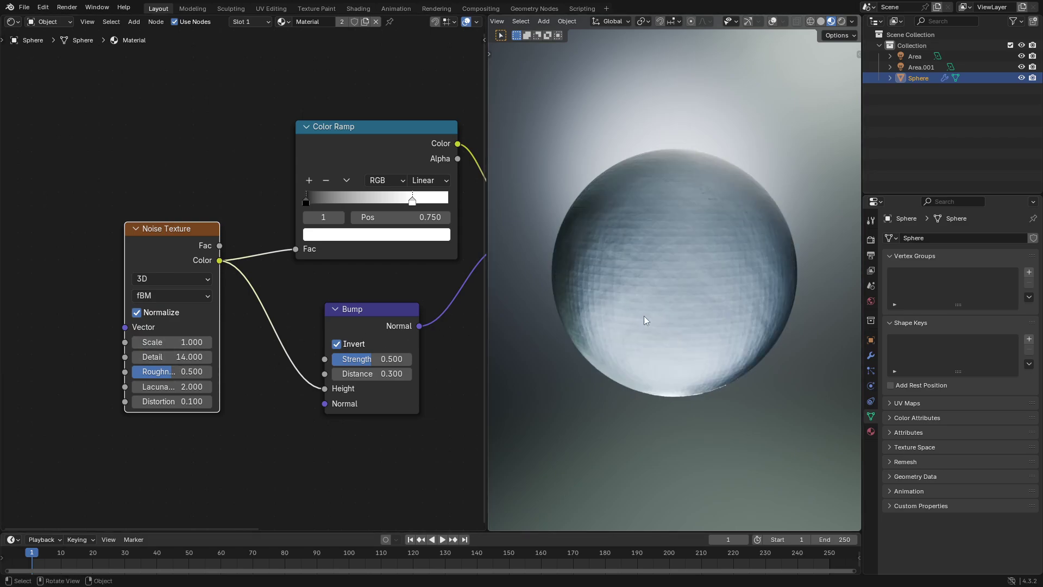
pyautogui.scroll(3, 733, 280)
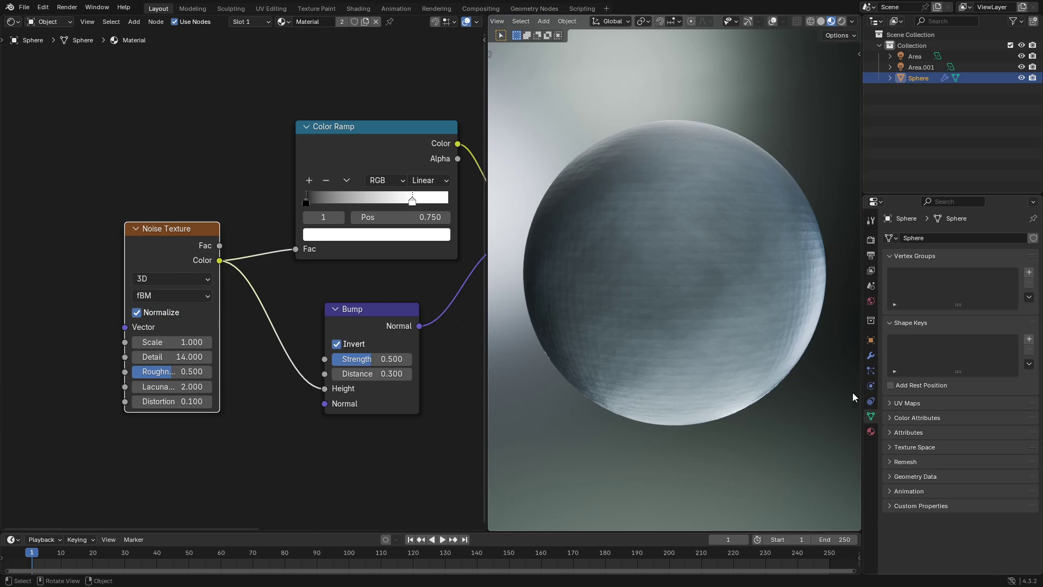
pyautogui.click(896, 474)
pyautogui.click(895, 474)
pyautogui.click(897, 464)
pyautogui.click(896, 464)
# Apply Shade Smooth to the sphere.
pyautogui.click(576, 21)
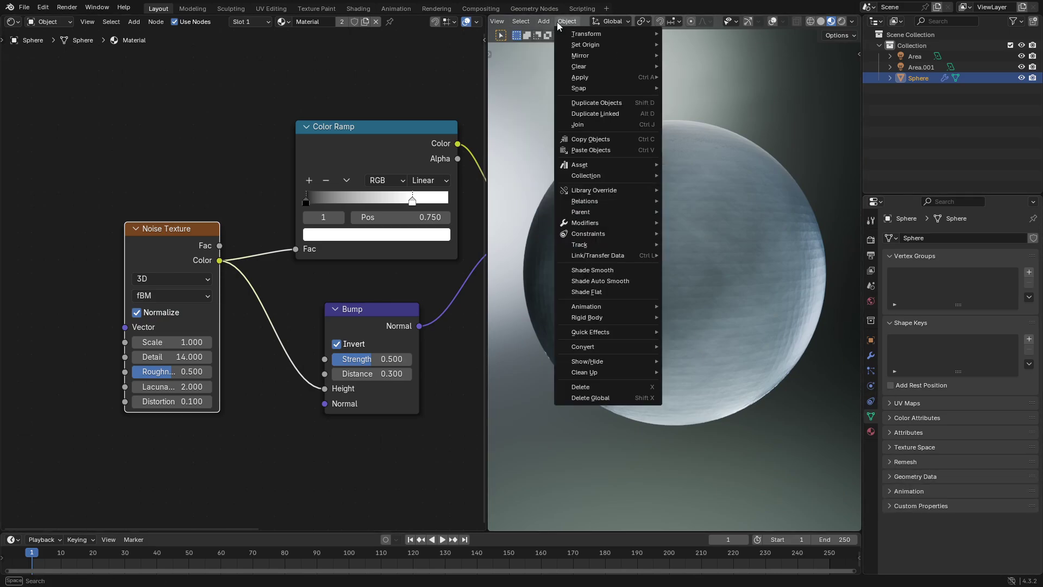
pyautogui.click(558, 24)
pyautogui.click(558, 20)
pyautogui.moveTo(496, 22)
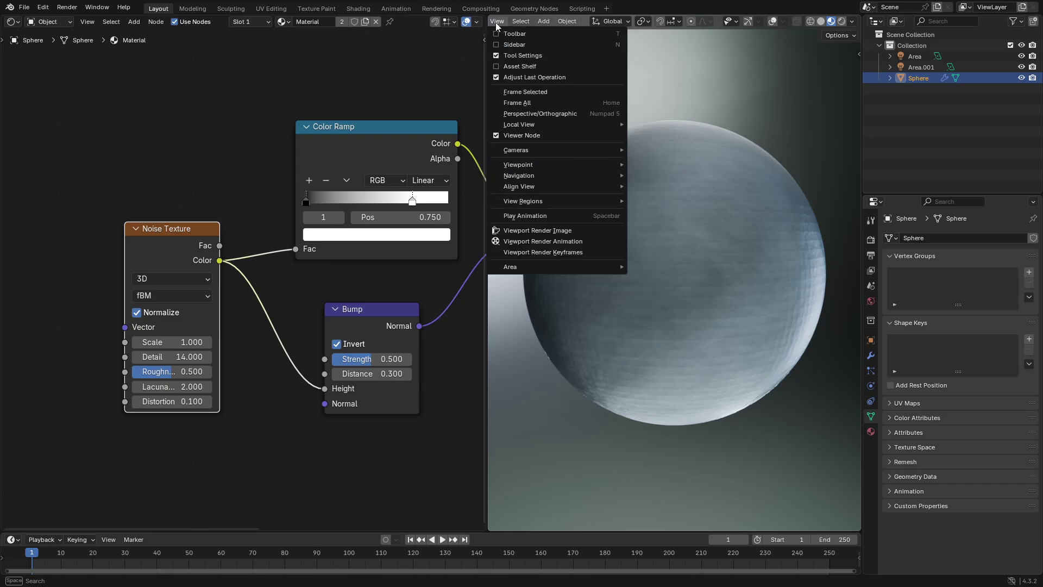
pyautogui.moveTo(566, 21)
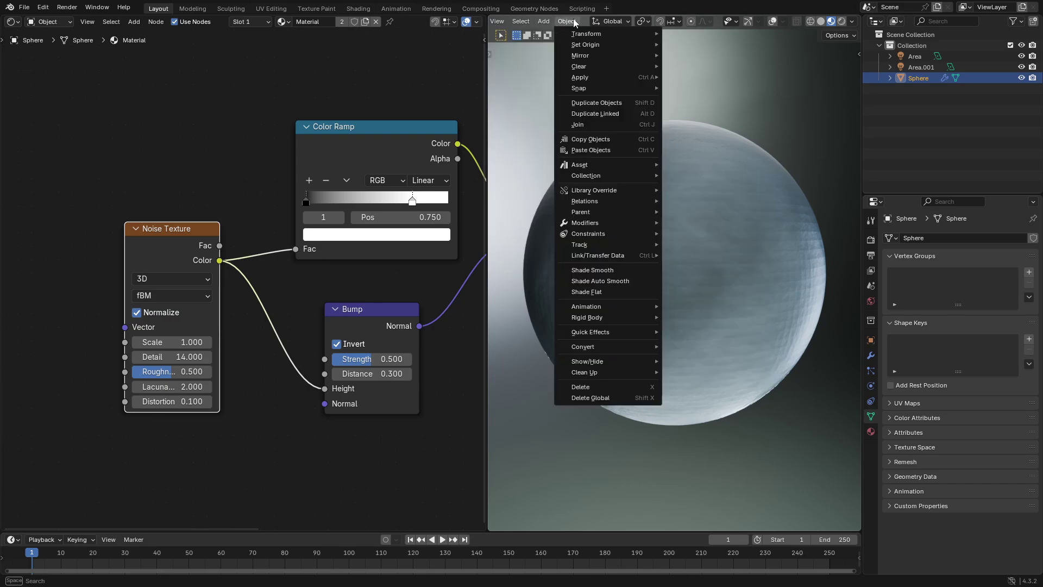
pyautogui.click(624, 271)
pyautogui.moveTo(632, 275); pyautogui.dragTo(645, 273, button='middle')
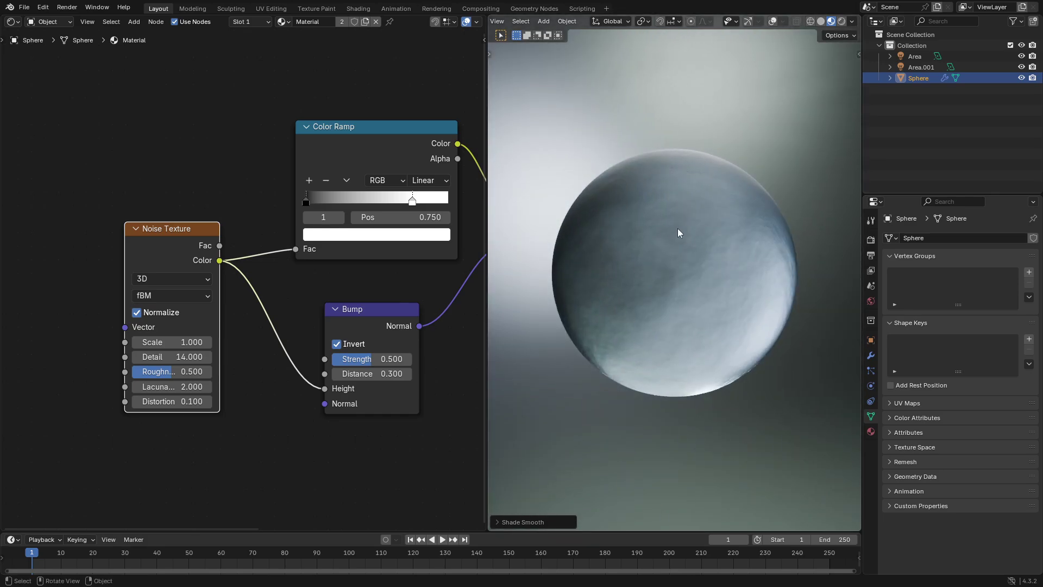
pyautogui.moveTo(681, 228); pyautogui.dragTo(692, 233, button='middle')
# Try a scale of 3 on the Noise Texture, set it to 5 and inspect the sphere's surface.
pyautogui.click(185, 341)
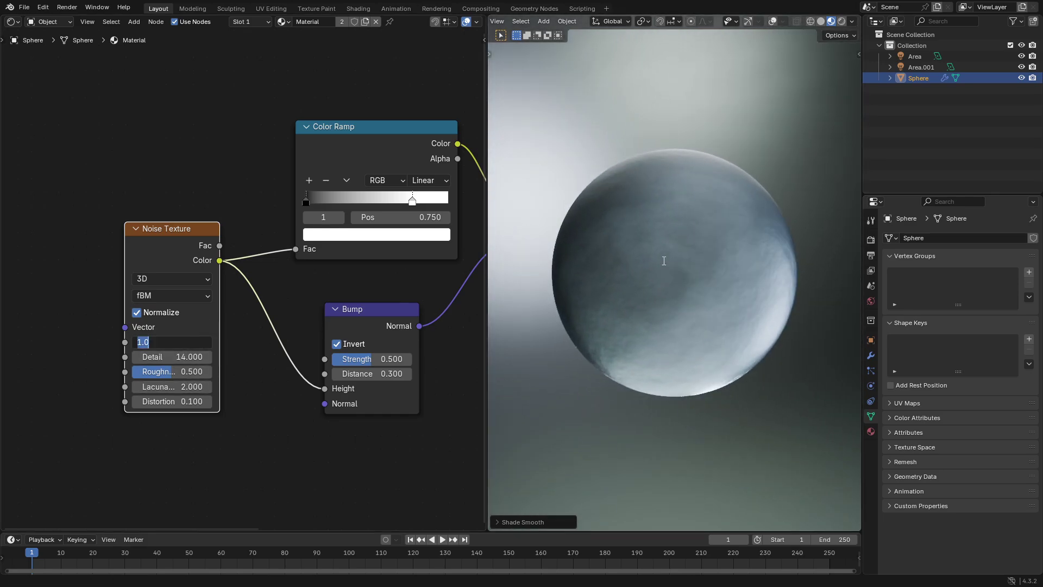
pyautogui.click(605, 257)
pyautogui.moveTo(604, 257)
pyautogui.mouseDown(button='middle')
pyautogui.moveTo(708, 266)
pyautogui.moveTo(773, 304)
pyautogui.moveTo(624, 272)
pyautogui.moveTo(542, 314)
pyautogui.moveTo(829, 272)
pyautogui.moveTo(689, 272)
pyautogui.moveTo(541, 305)
pyautogui.mouseUp(button='middle')
pyautogui.click(185, 341)
pyautogui.write('3')
pyautogui.press('Return')
pyautogui.click(187, 339)
pyautogui.write('5')
pyautogui.press('Return')
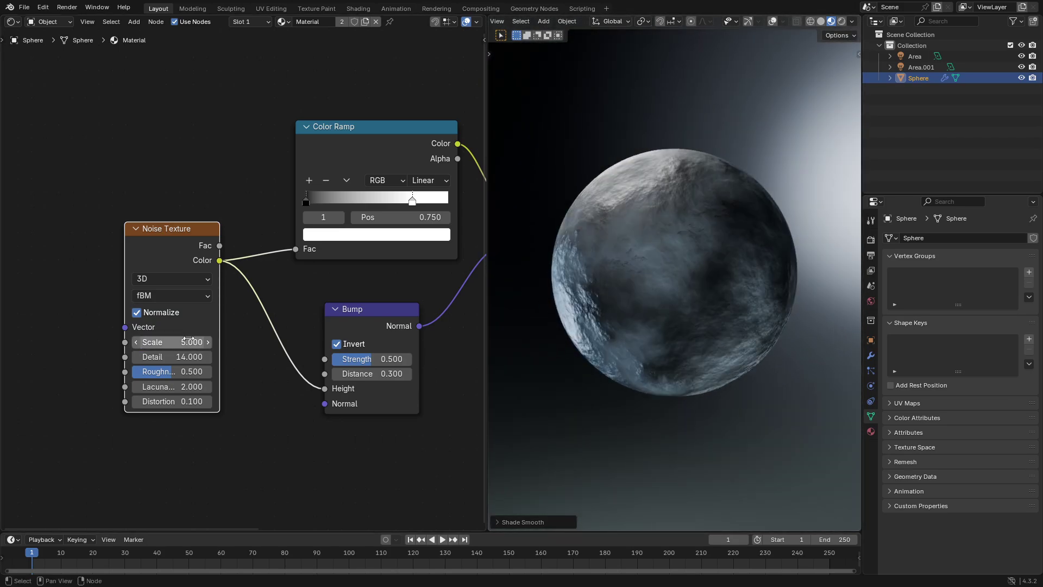
pyautogui.click(187, 340)
pyautogui.press('Return')
pyautogui.moveTo(679, 304); pyautogui.dragTo(777, 343, button='middle')
# Try a scale of 7 on the Noise Texture, inspect the sphere and set the scale back to 5.
pyautogui.click(174, 343)
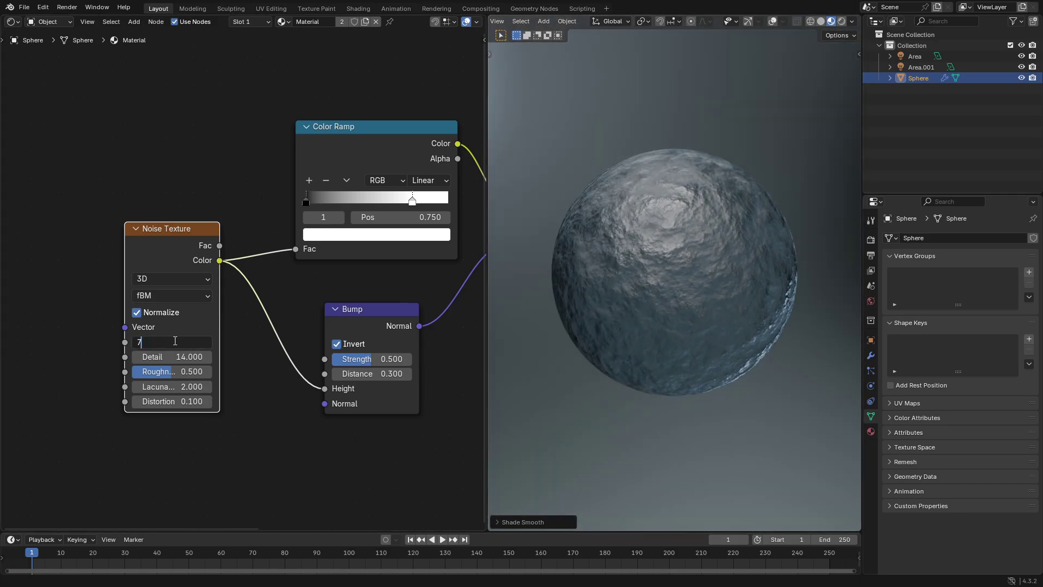
pyautogui.write('7')
pyautogui.press('Return')
pyautogui.moveTo(608, 267); pyautogui.dragTo(694, 252, button='middle')
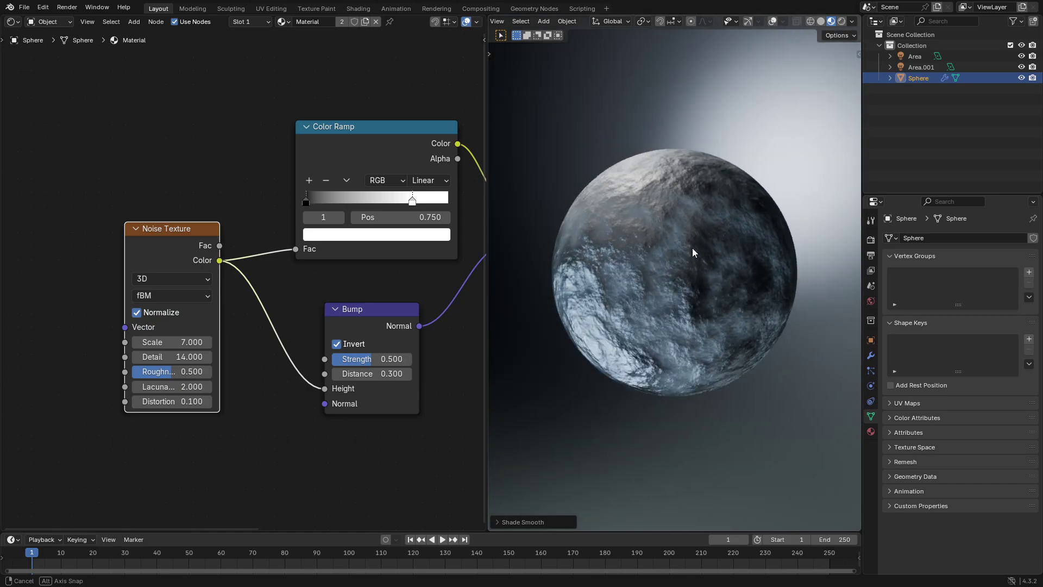
pyautogui.click(157, 346)
pyautogui.write('5')
pyautogui.press('Return')
pyautogui.moveTo(631, 329)
pyautogui.mouseDown(button='middle')
pyautogui.moveTo(683, 294)
pyautogui.moveTo(619, 303)
pyautogui.moveTo(710, 298)
pyautogui.moveTo(623, 327)
pyautogui.mouseUp(button='middle')
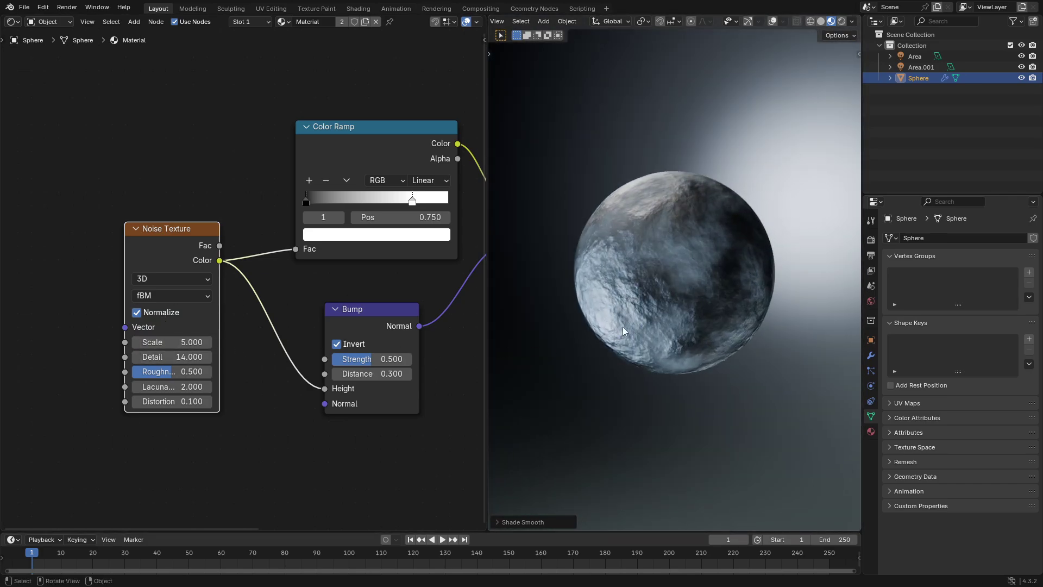
# Tidy the node layout by repositioning the Bump, Noise Texture and Color Ramp nodes beside the Principled BSDF.
pyautogui.scroll(-2, 326, 472)
pyautogui.moveTo(370, 454); pyautogui.dragTo(244, 469, button='middle')
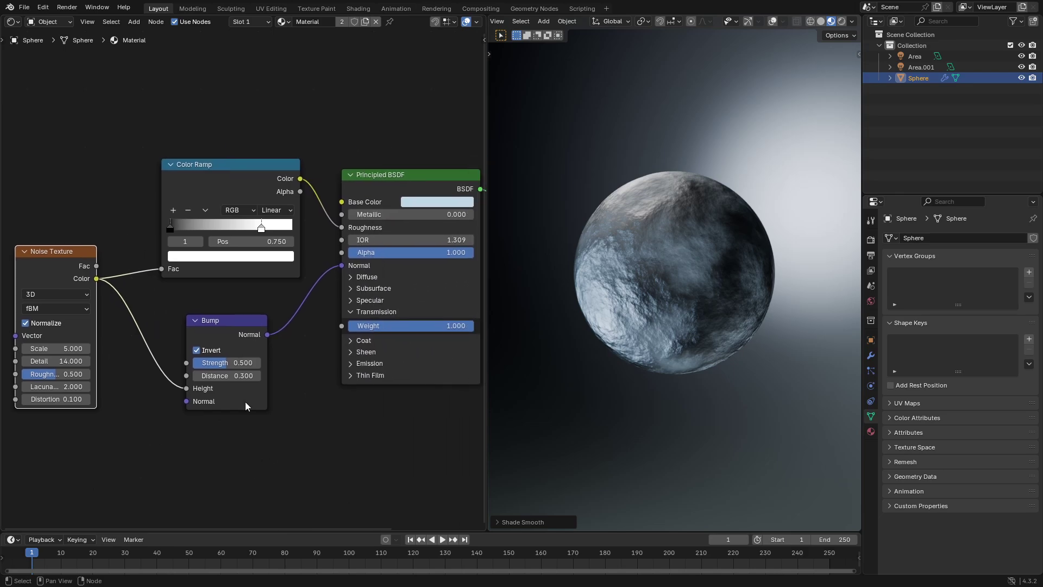
pyautogui.moveTo(238, 346); pyautogui.dragTo(233, 343)
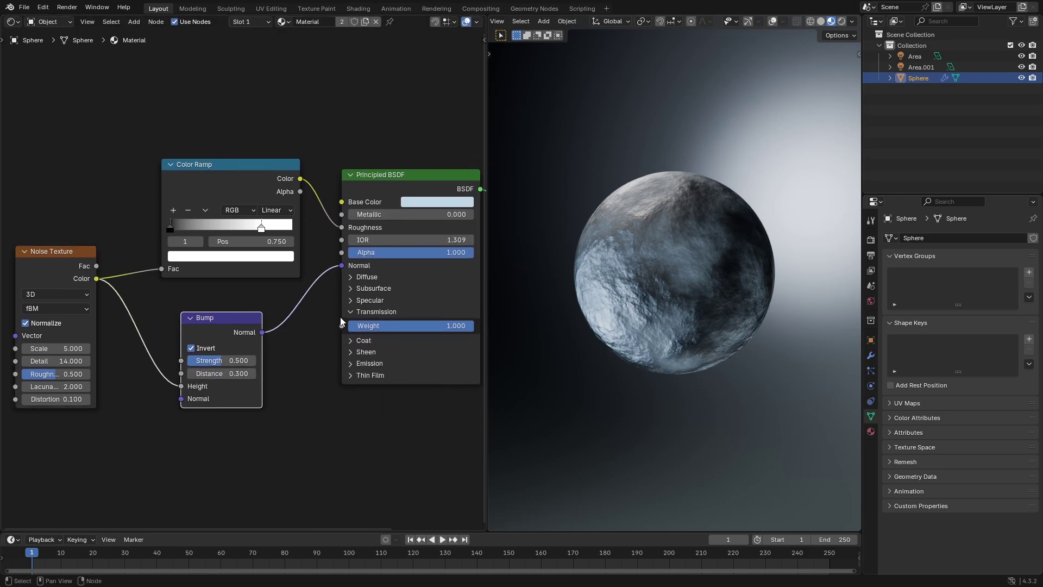
pyautogui.scroll(-3, 315, 308)
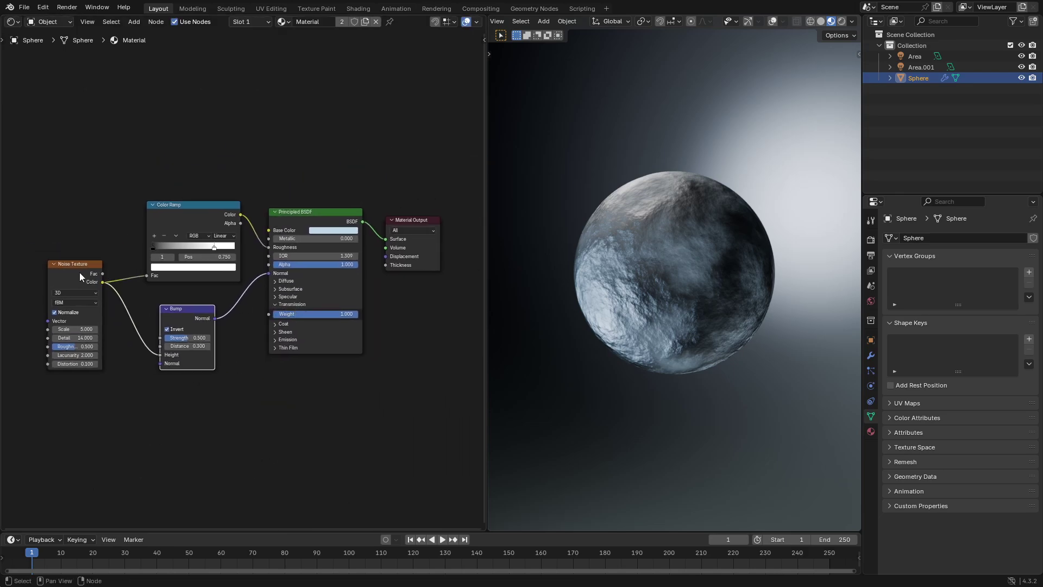
pyautogui.moveTo(80, 278); pyautogui.dragTo(92, 273)
pyautogui.moveTo(210, 202); pyautogui.dragTo(215, 202)
pyautogui.moveTo(185, 322); pyautogui.dragTo(214, 311)
pyautogui.moveTo(87, 267); pyautogui.dragTo(94, 288)
# Select the Area.001 light and turn on the overlays in the 3D viewport.
pyautogui.scroll(3, 660, 297)
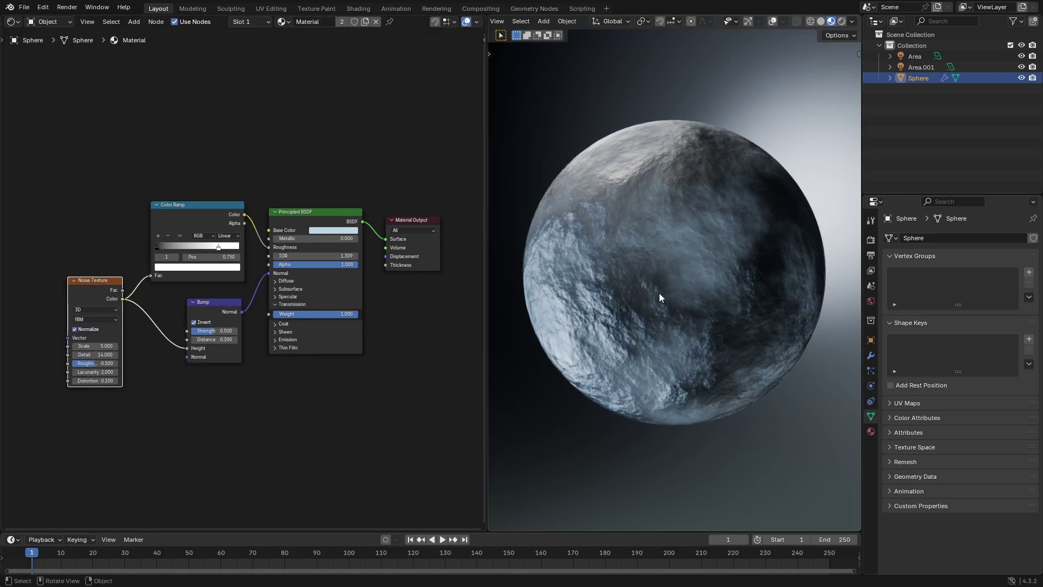
pyautogui.moveTo(660, 298); pyautogui.dragTo(694, 305, button='middle')
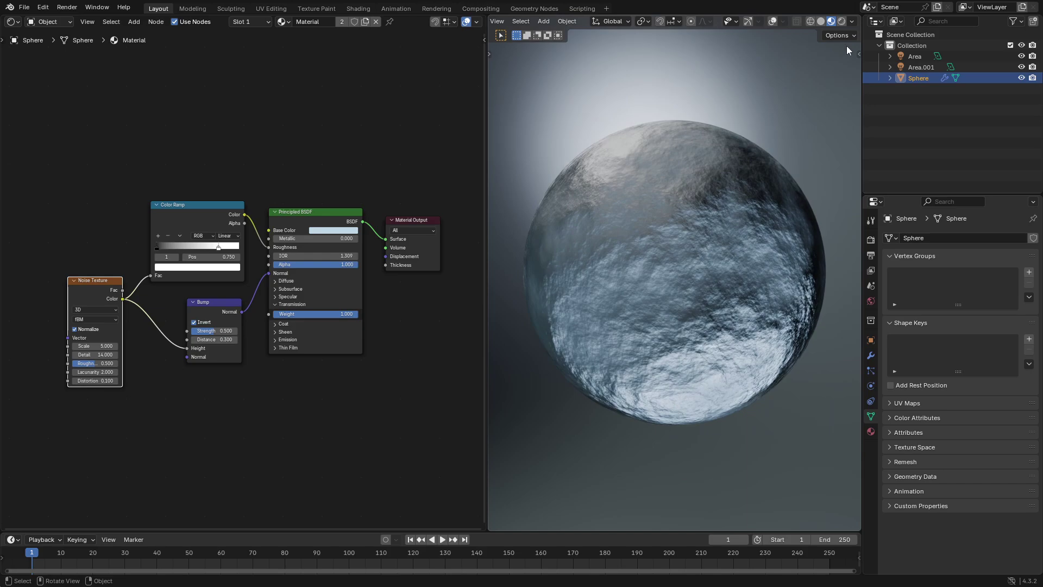
pyautogui.click(920, 67)
pyautogui.moveTo(675, 153); pyautogui.dragTo(771, 193, button='middle')
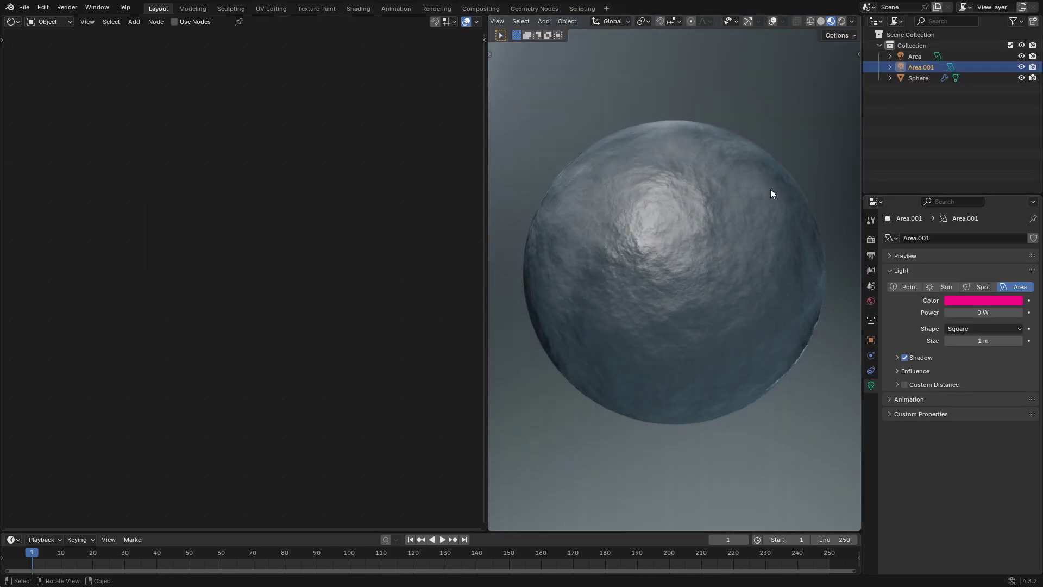
pyautogui.moveTo(656, 259); pyautogui.dragTo(669, 227, button='middle')
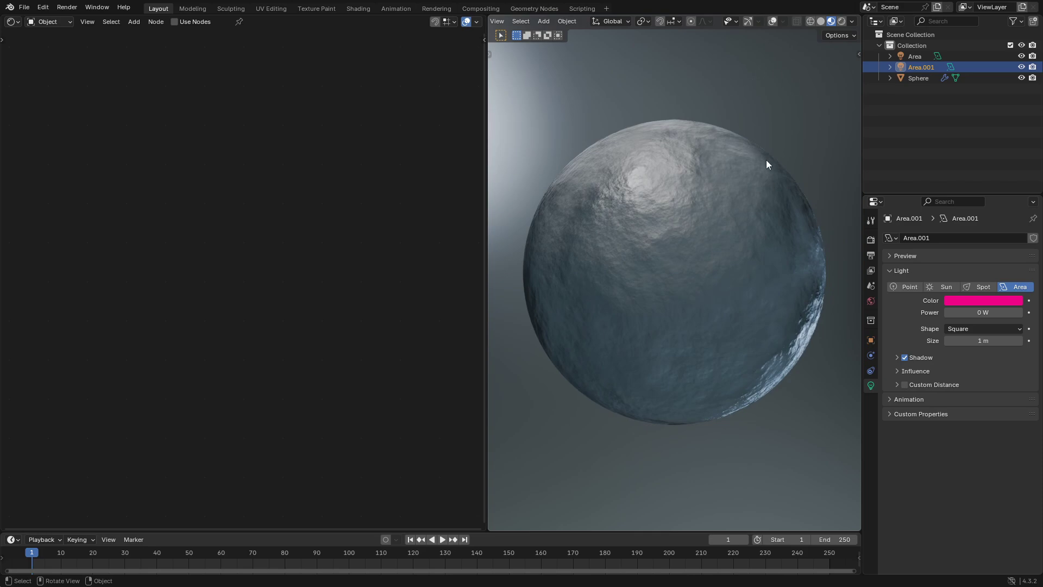
pyautogui.click(772, 21)
pyautogui.scroll(-3, 745, 276)
pyautogui.moveTo(745, 276); pyautogui.dragTo(772, 359, button='middle')
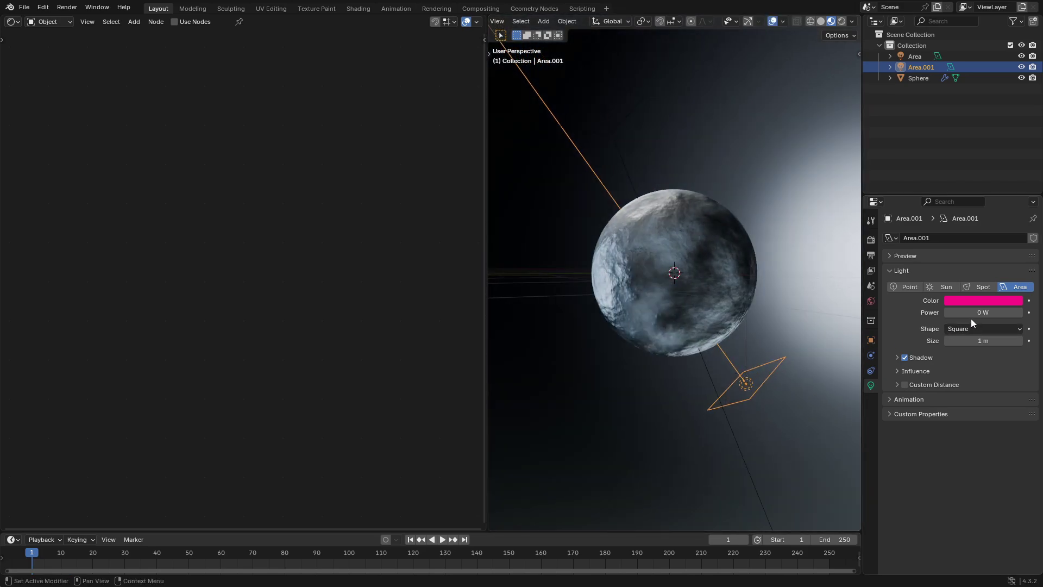
# Set the Area.001 light's power to 50 W and its color to orange-red #FF4600.
pyautogui.press('Return')
pyautogui.moveTo(537, 301); pyautogui.dragTo(601, 167, button='middle')
pyautogui.moveTo(686, 290)
pyautogui.mouseDown(button='middle')
pyautogui.moveTo(656, 266)
pyautogui.moveTo(739, 295)
pyautogui.moveTo(859, 276)
pyautogui.moveTo(559, 283)
pyautogui.moveTo(617, 269)
pyautogui.moveTo(543, 262)
pyautogui.moveTo(858, 265)
pyautogui.moveTo(797, 234)
pyautogui.moveTo(792, 250)
pyautogui.mouseUp(button='middle')
pyautogui.click(983, 301)
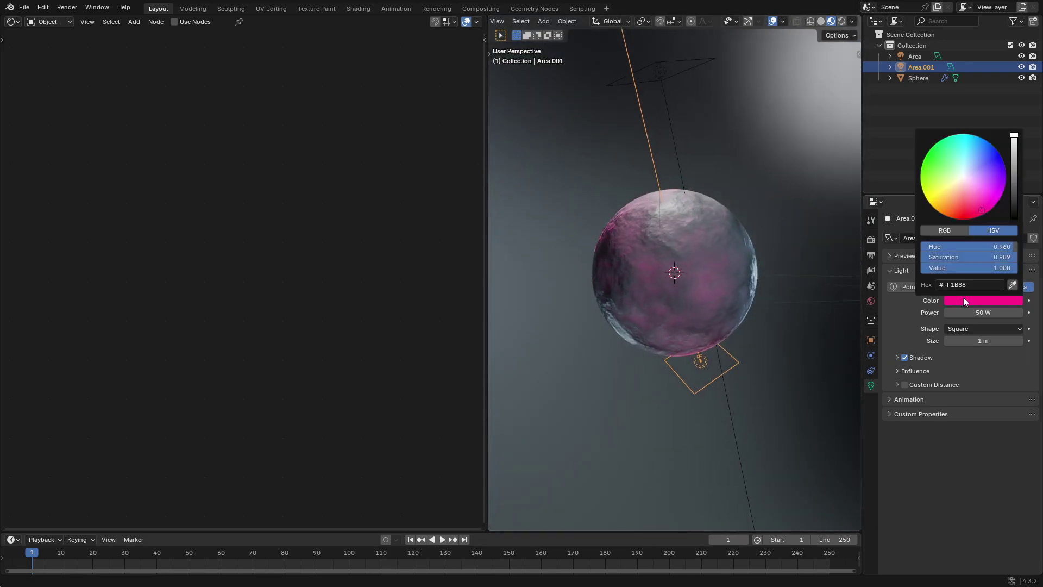
pyautogui.moveTo(948, 171)
pyautogui.mouseDown()
pyautogui.moveTo(935, 161)
pyautogui.moveTo(928, 195)
pyautogui.moveTo(951, 218)
pyautogui.moveTo(934, 219)
pyautogui.mouseUp()
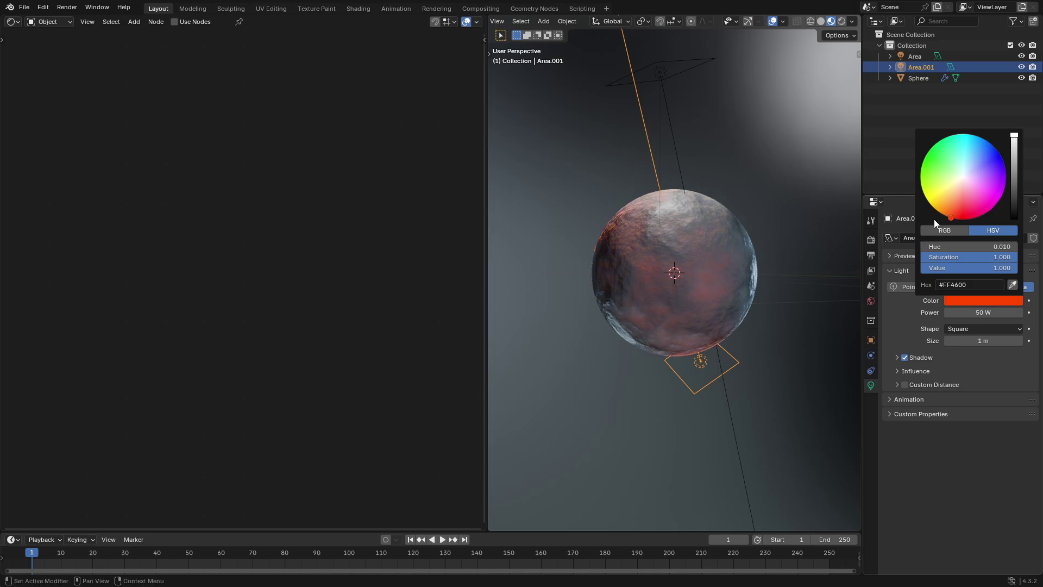
# Expand the 3D viewport over the node editor and show the sphere in rendered shading.
pyautogui.moveTo(847, 239); pyautogui.dragTo(700, 156, button='middle')
pyautogui.moveTo(489, 15); pyautogui.dragTo(389, 42)
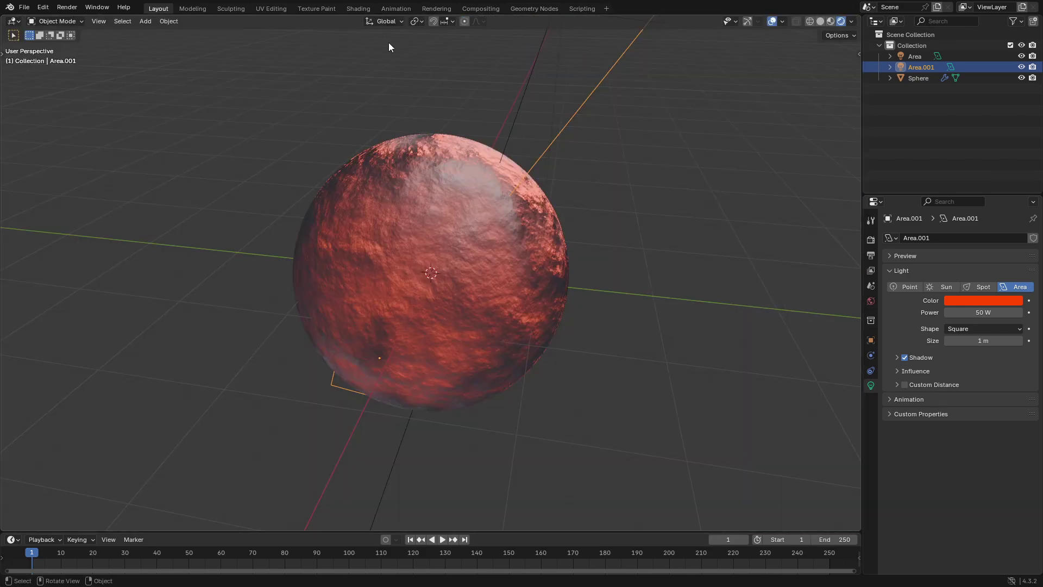